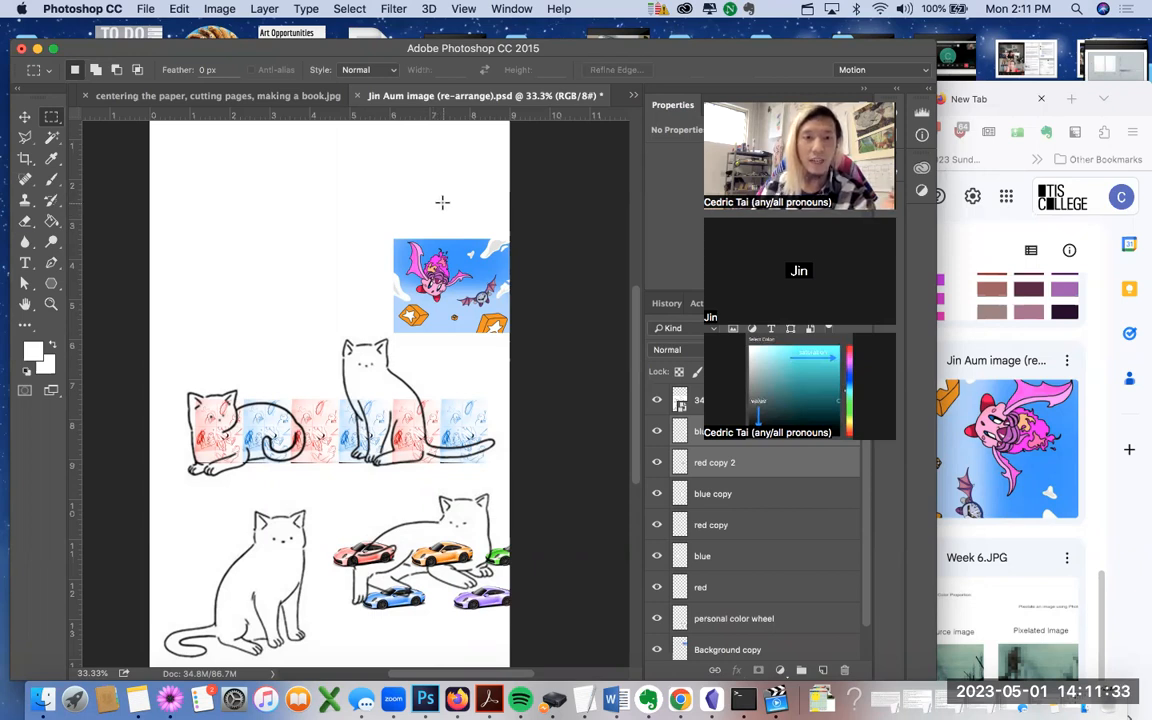
Step: Bring the Firefox window with the Google Drive work folder in front of Photoshop
left_click(1125, 103)
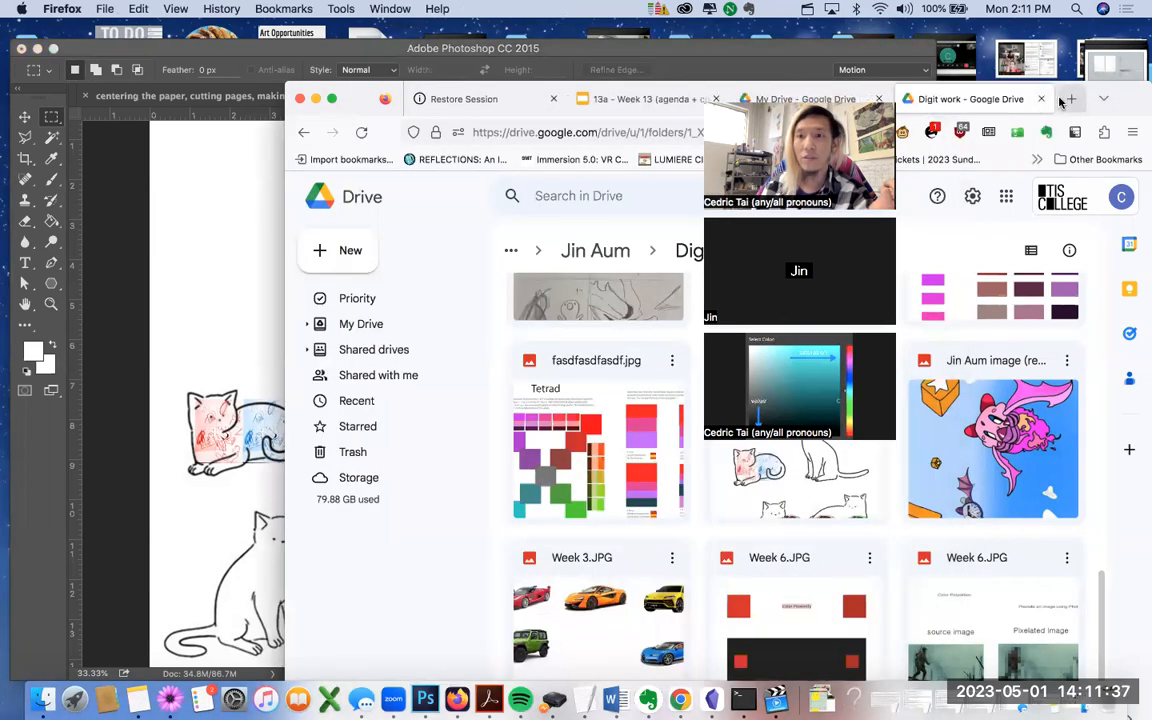
Step: Load spectrolite.app in a new Firefox tab, then switch back to the Photoshop collage
left_click(1068, 99)
type("spec")
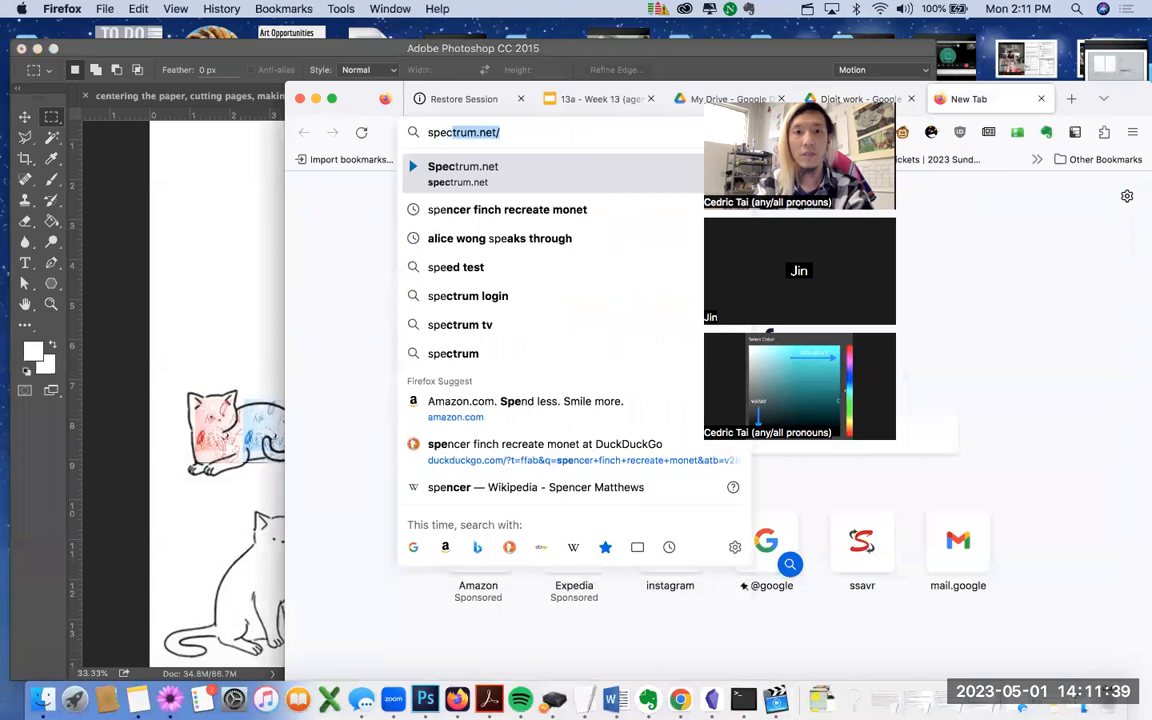
type("trolite.app")
key("Return")
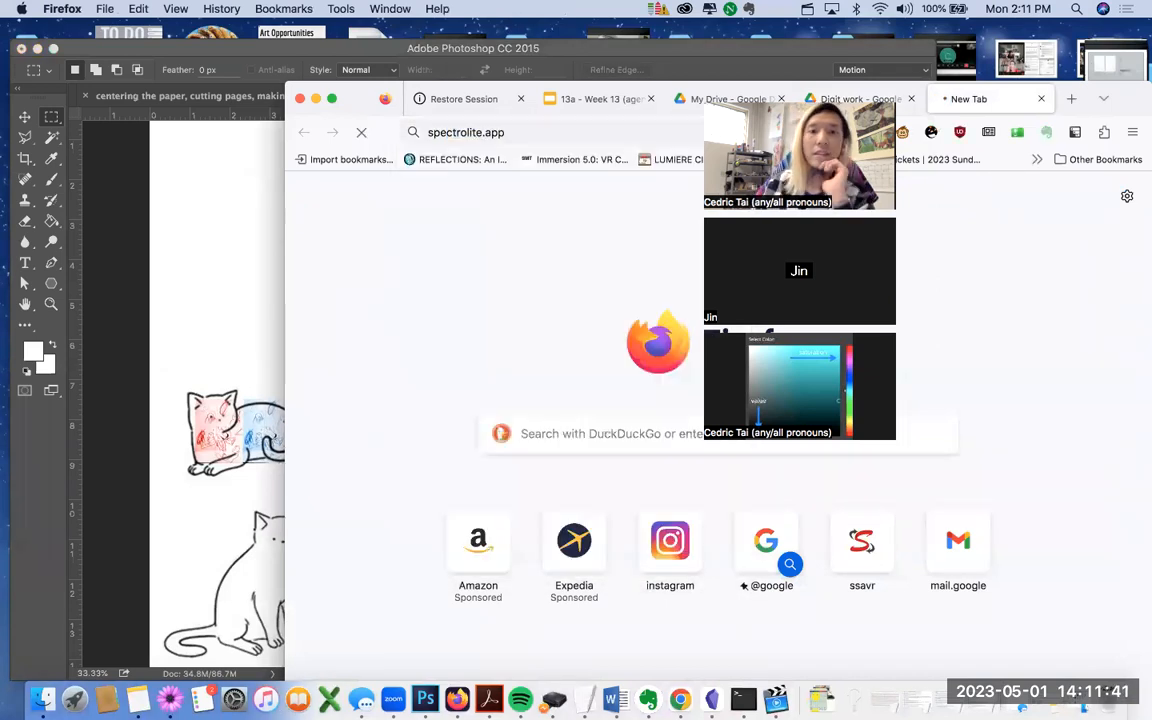
left_click_drag(360, 98, 358, 51)
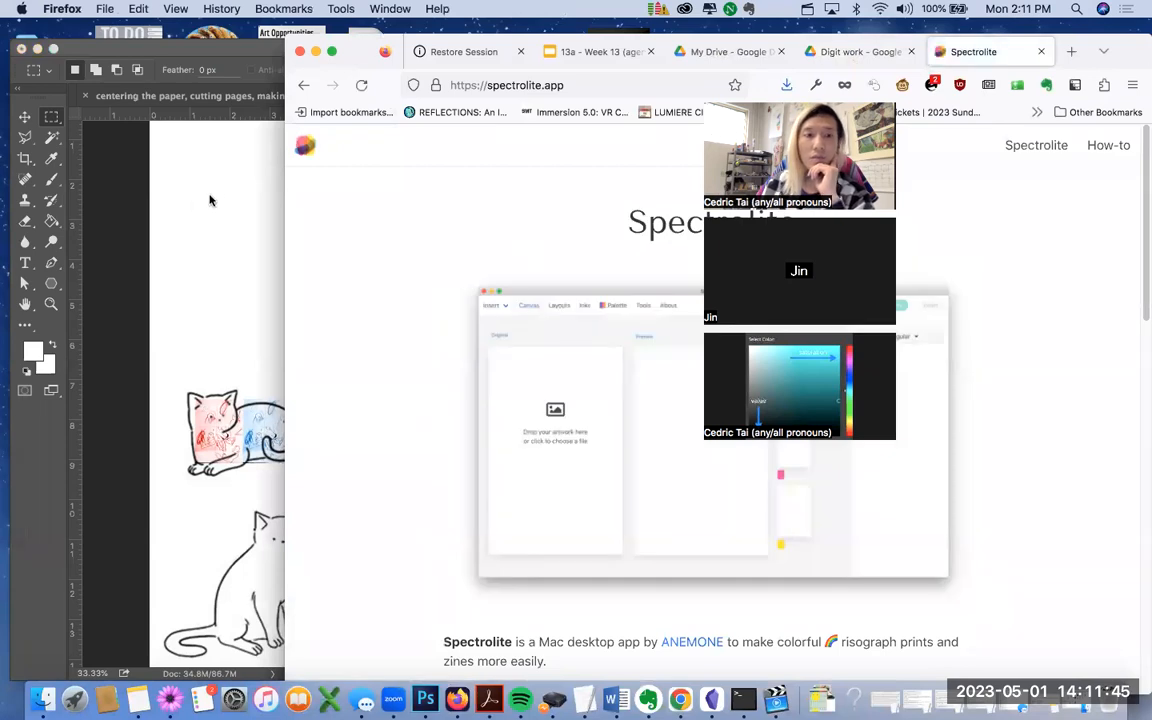
left_click(194, 205)
Step: Save the collage with Save As, choosing JPEG as the format
left_click(145, 9)
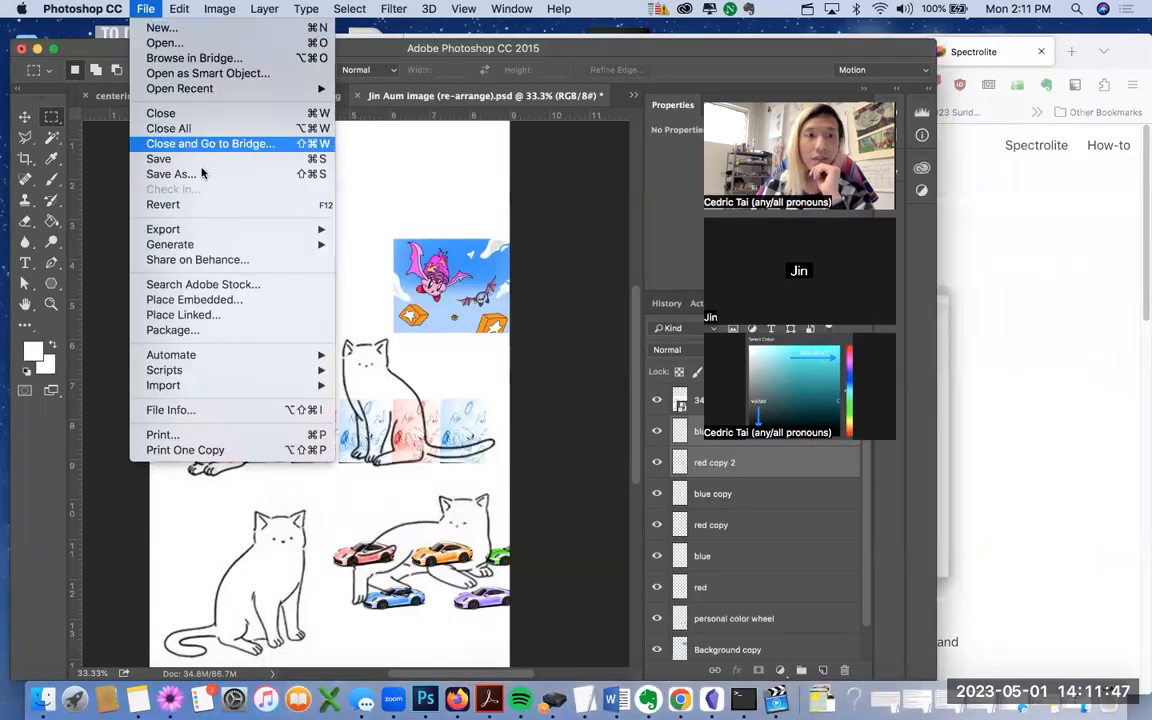
left_click(204, 176)
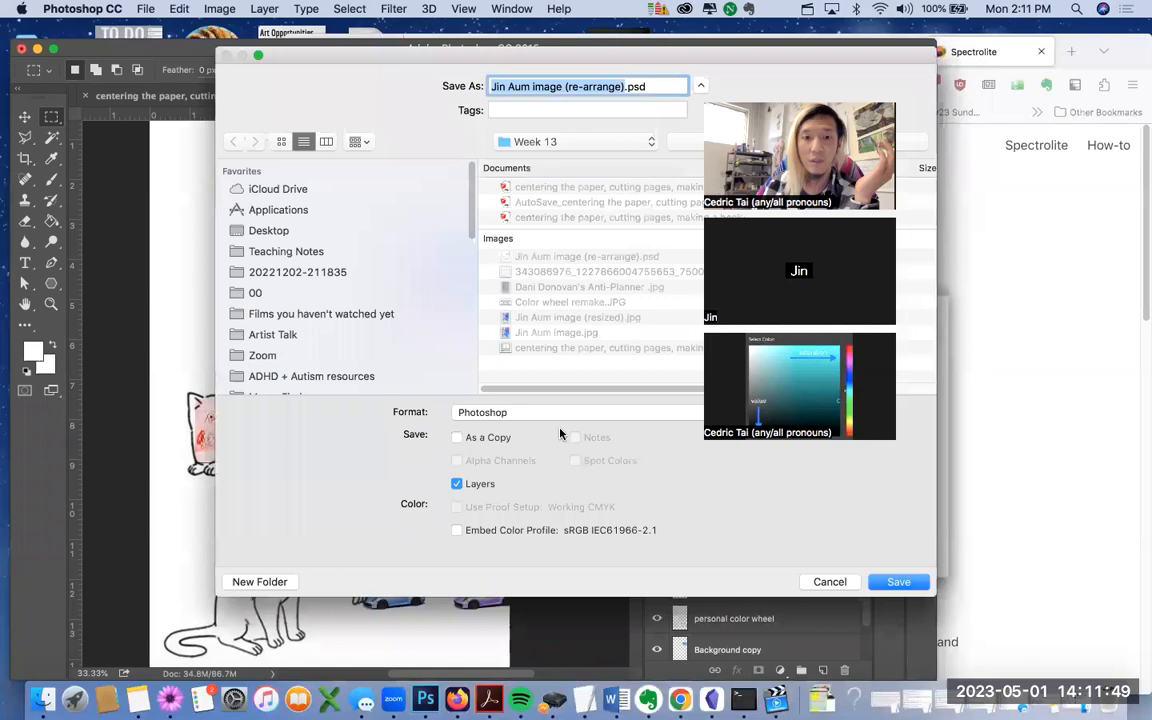
left_click(537, 417)
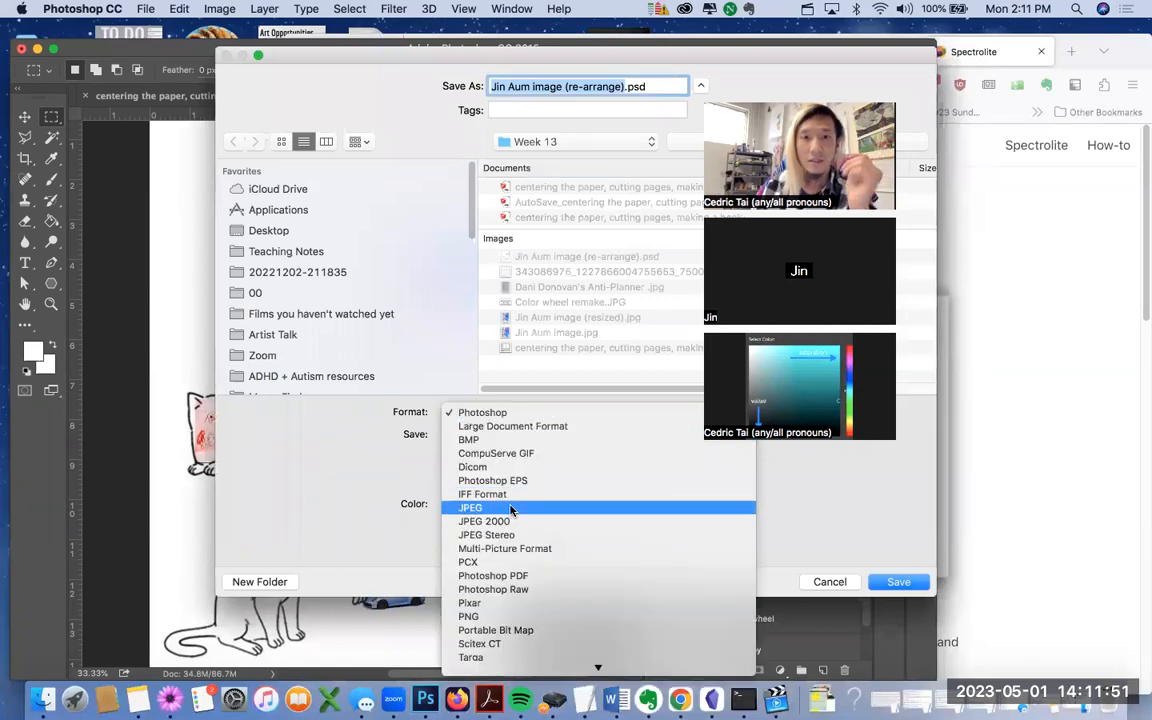
left_click(510, 511)
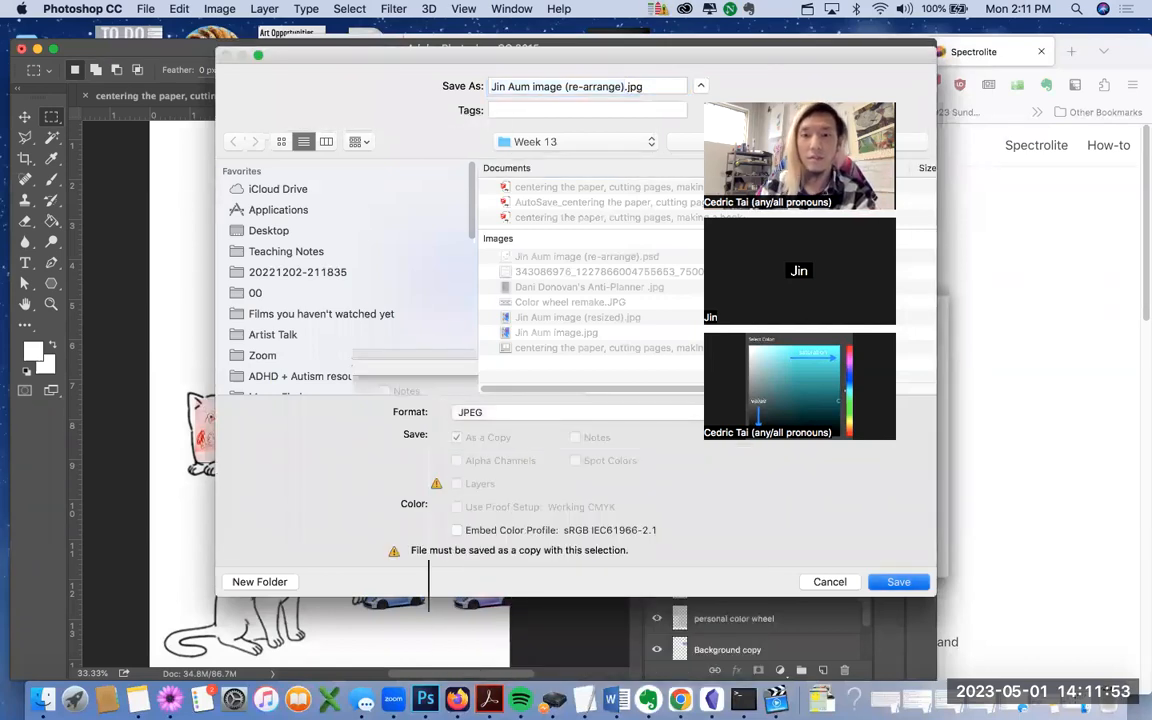
key("Return")
key("Return")
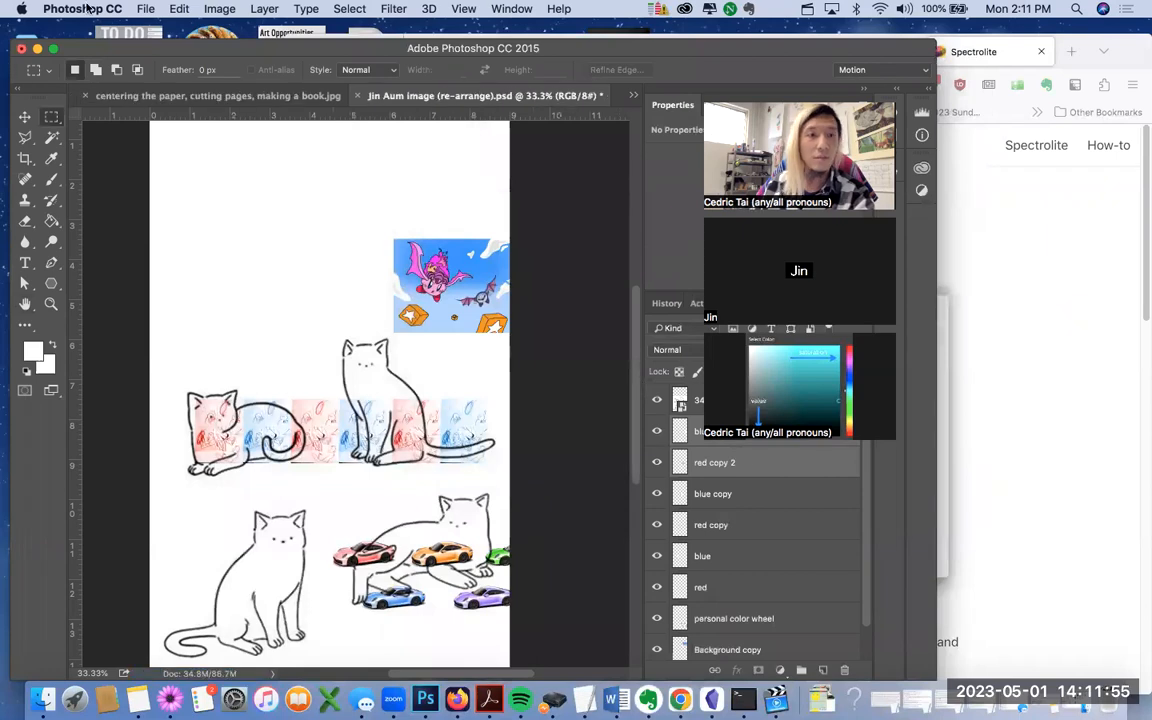
left_click(145, 9)
left_click(205, 172)
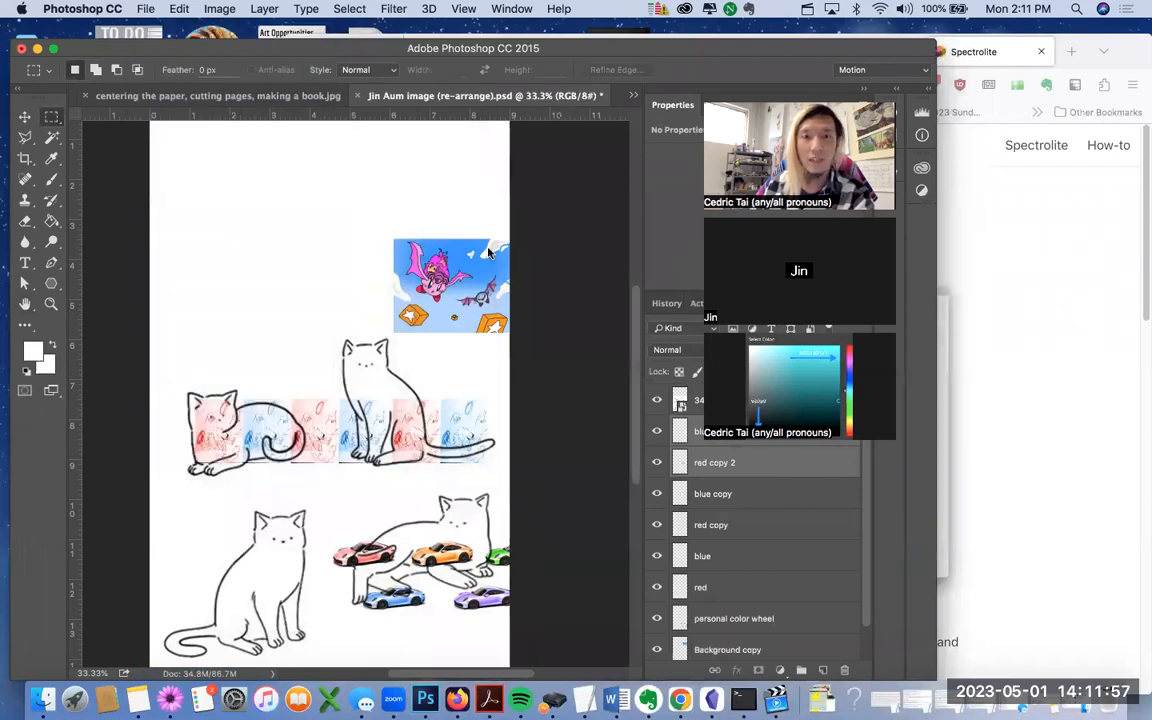
left_click_drag(290, 64, 147, 176)
left_click(522, 517)
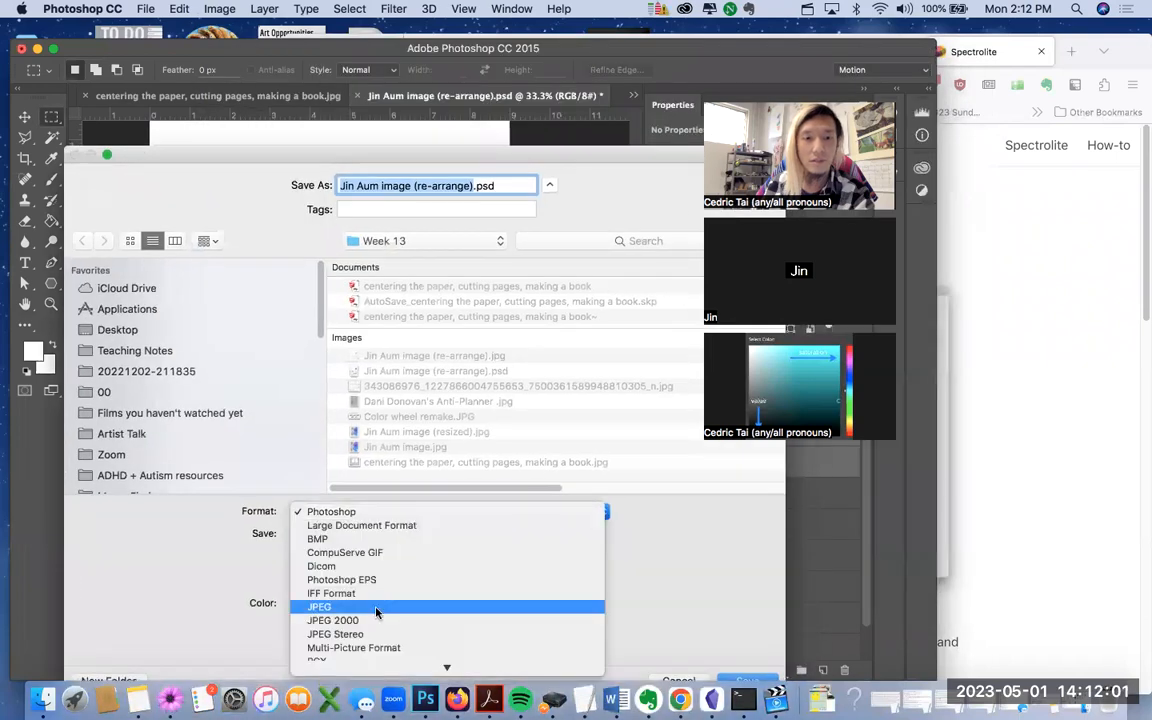
left_click(520, 607)
left_click_drag(258, 160, 143, 110)
left_click(632, 631)
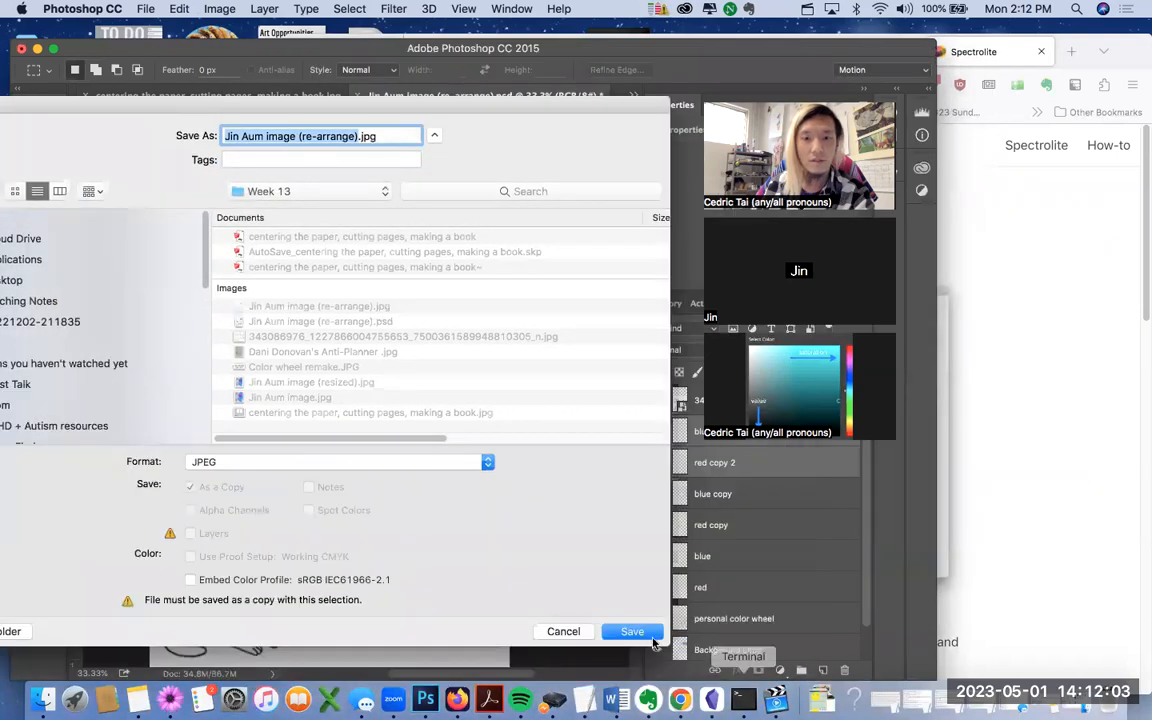
left_click(441, 209)
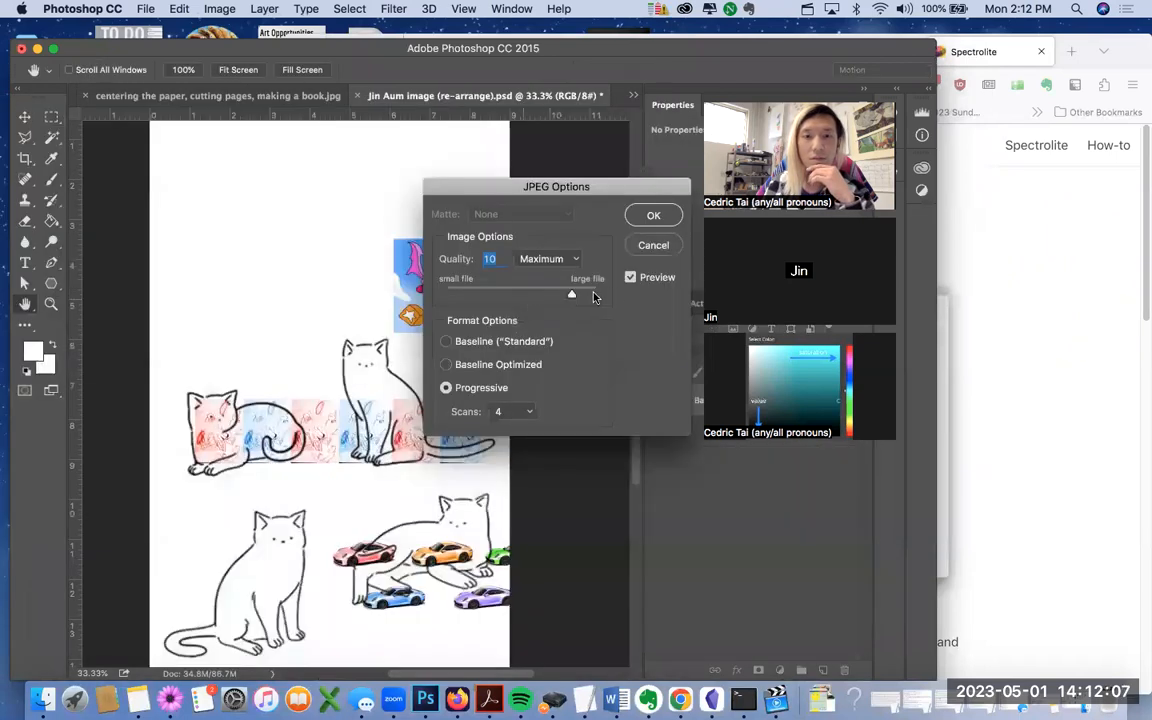
left_click_drag(593, 296, 602, 295)
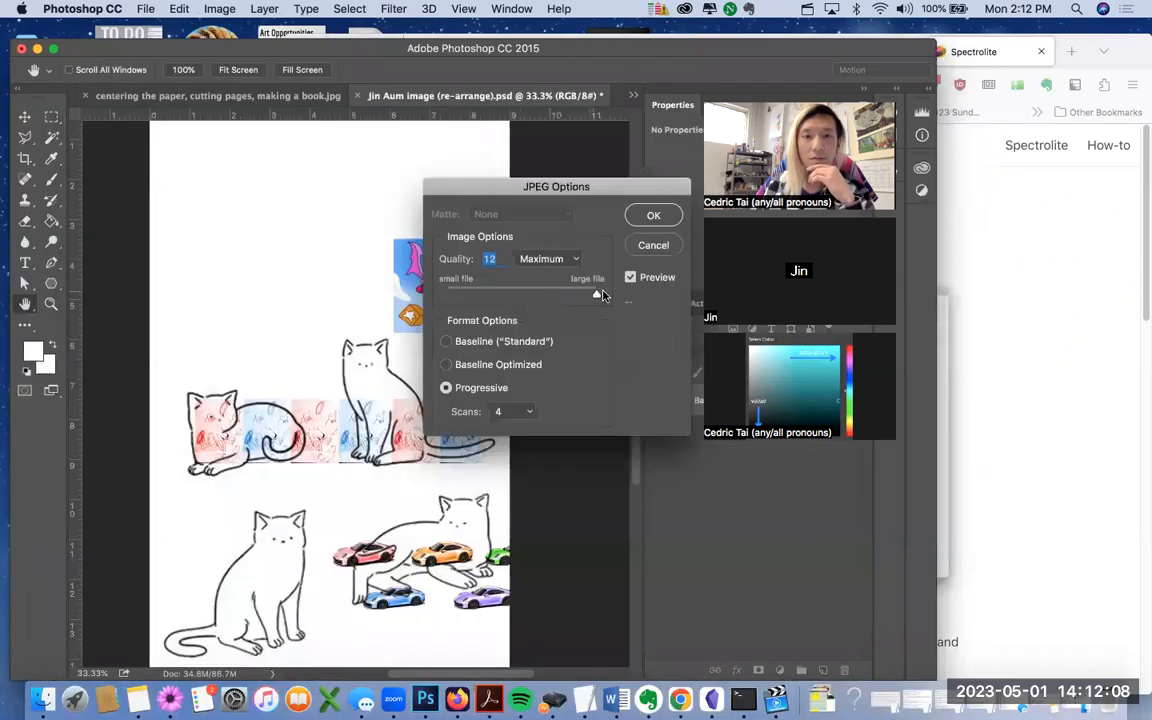
left_click(657, 217)
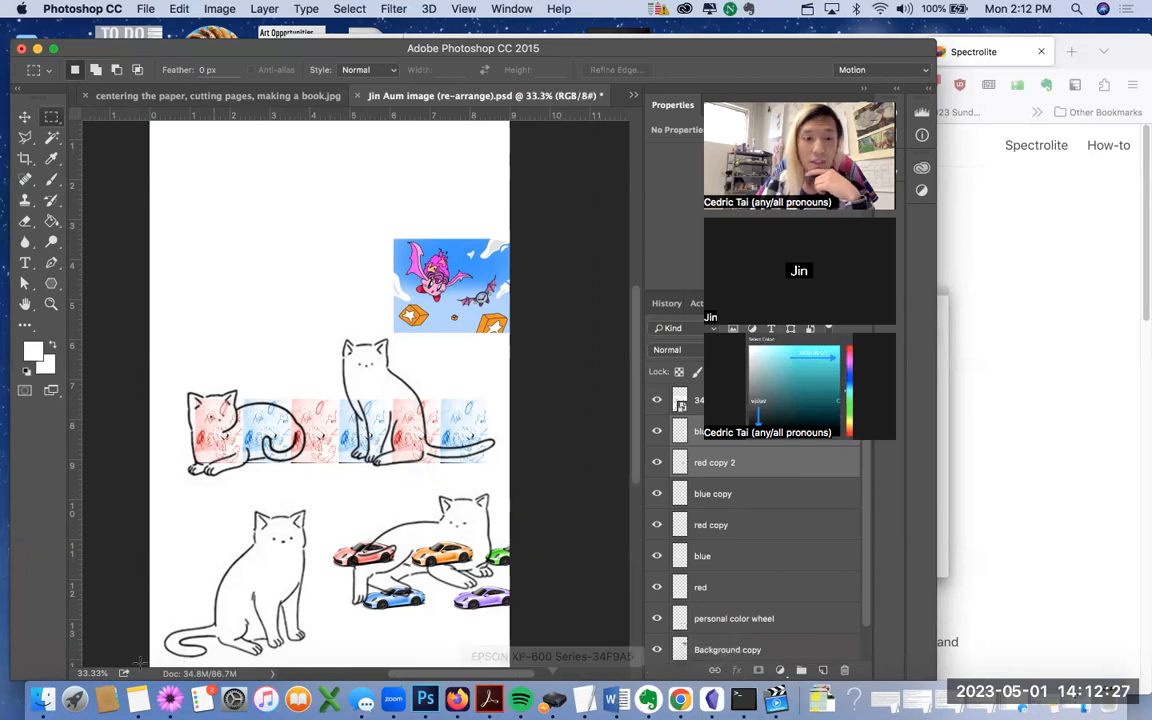
Step: Launch Spectrolite from Launchpad
left_click(74, 698)
scroll(534, 461, "right", 3)
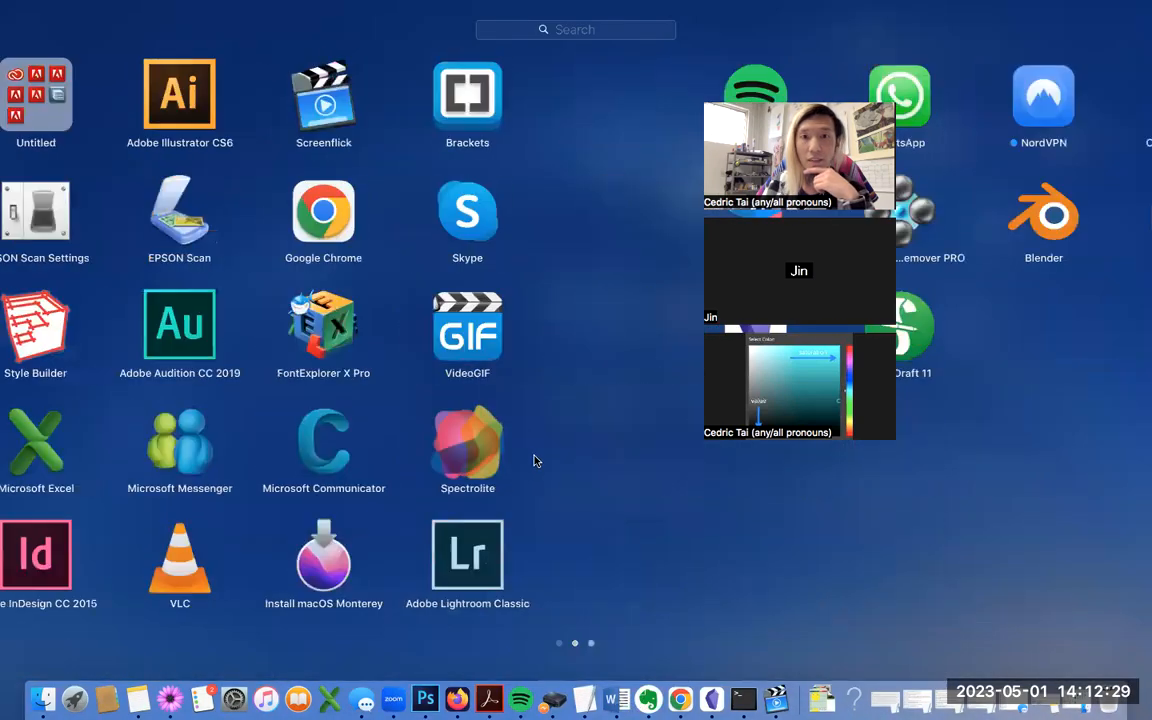
scroll(940, 470, "left", 3)
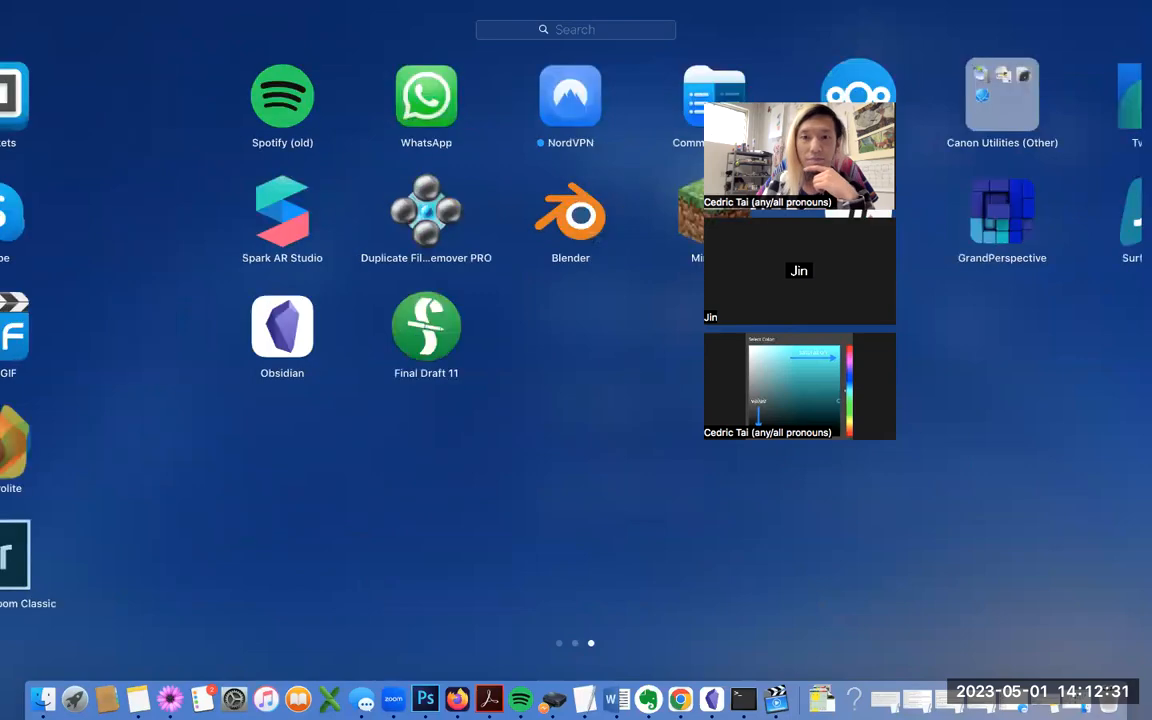
left_click(1007, 445)
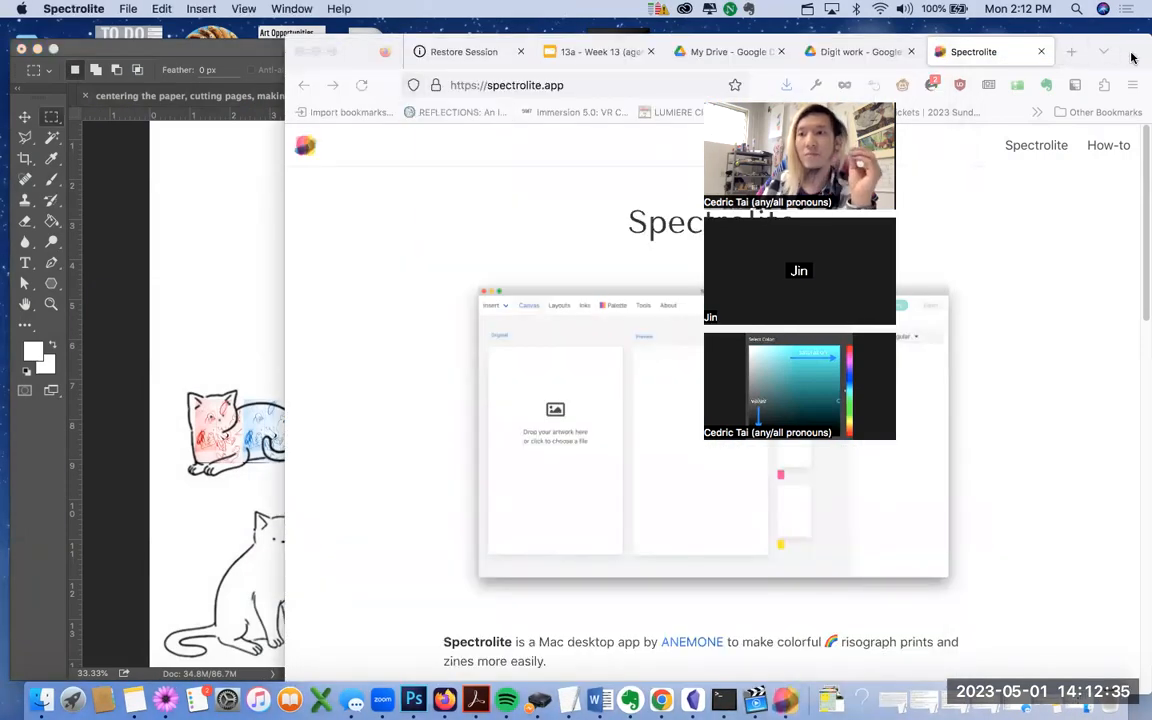
Step: Minimize the Firefox window to reveal Spectrolite
left_click(1111, 180)
left_click_drag(1130, 58, 1083, 192)
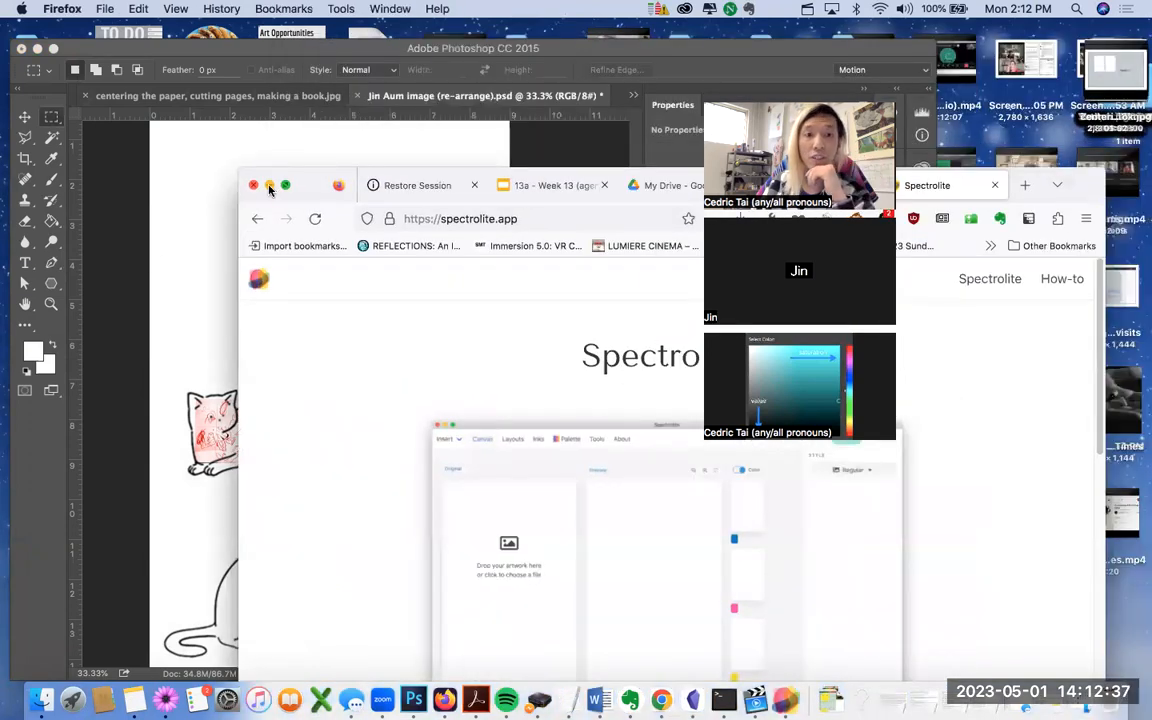
left_click(269, 186)
Step: Maximize Spectrolite and browse in Finder to the Teaching Notes > Colorism folder
left_click_drag(170, 30, 165, 80)
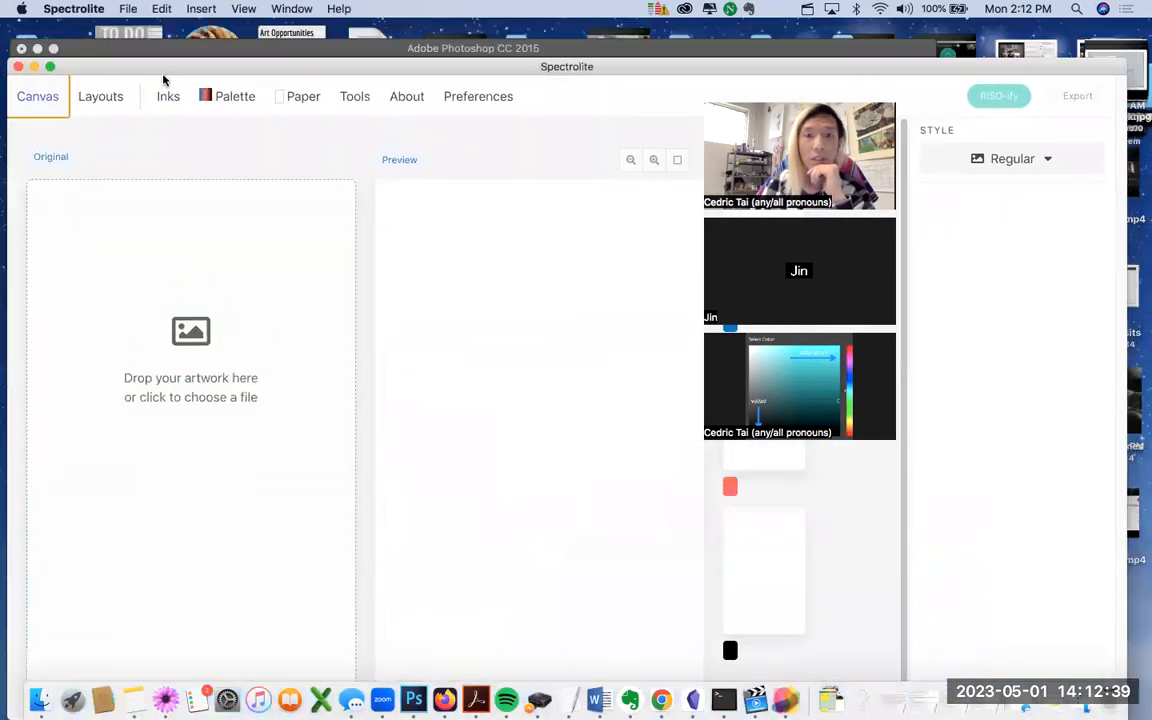
double_click(165, 80)
left_click(40, 698)
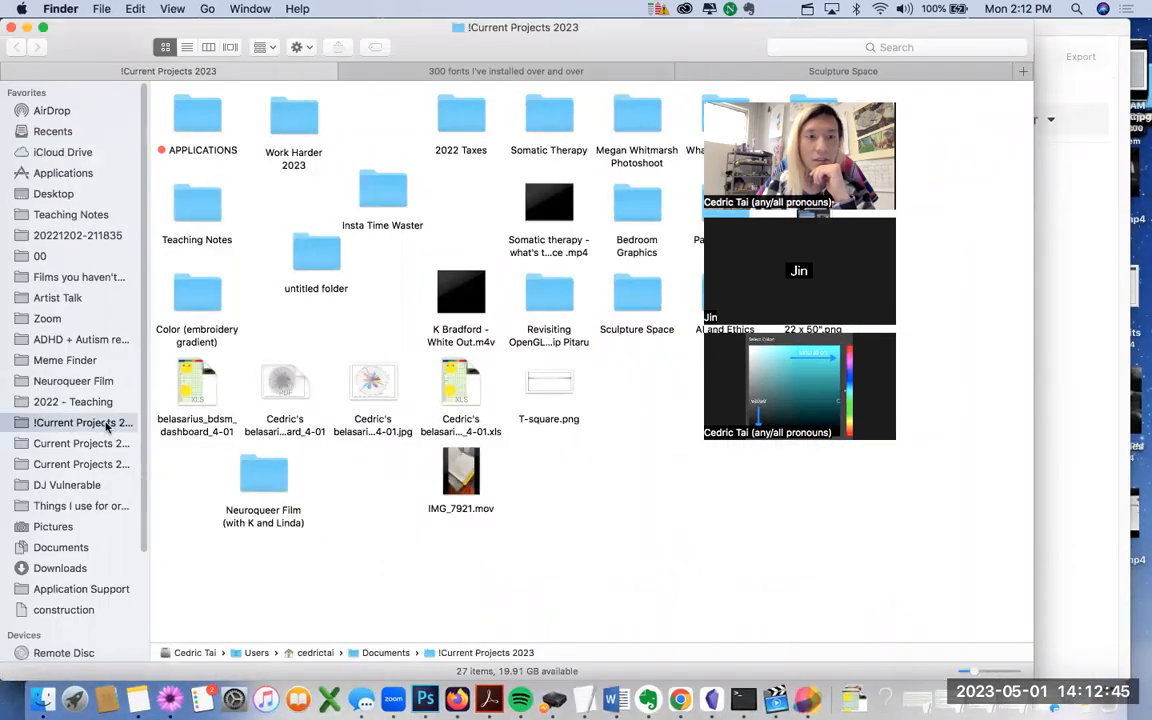
left_click_drag(130, 36, 283, 290)
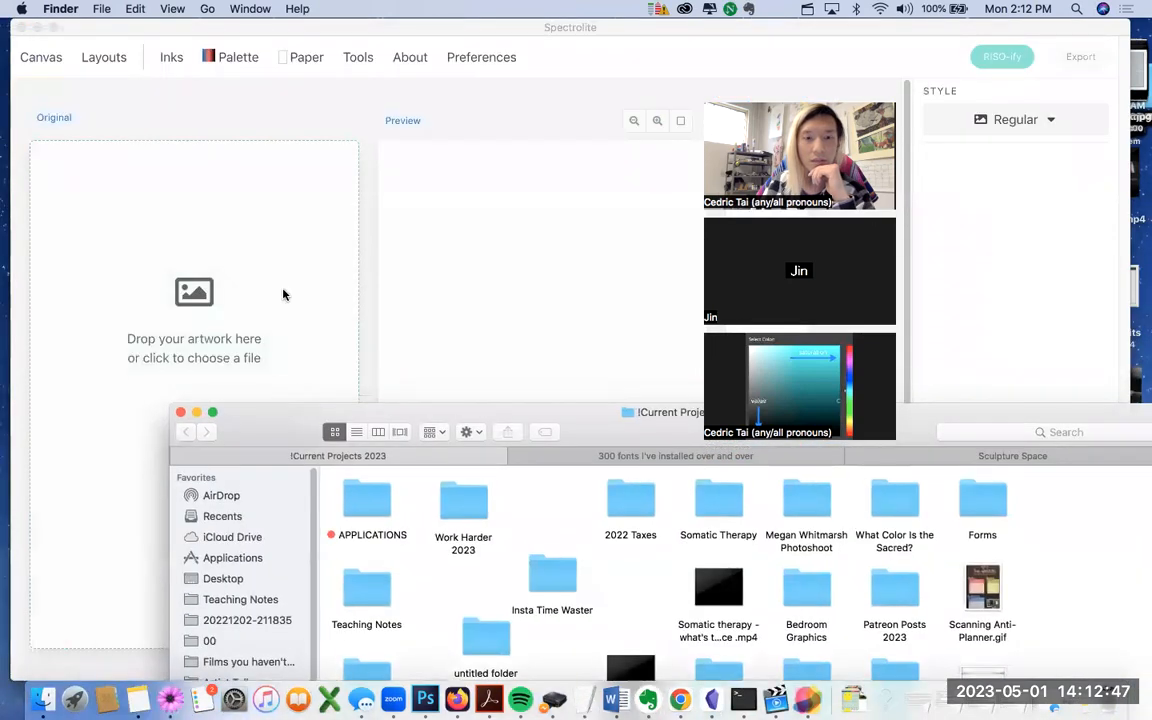
left_click(345, 459)
key("super+Down")
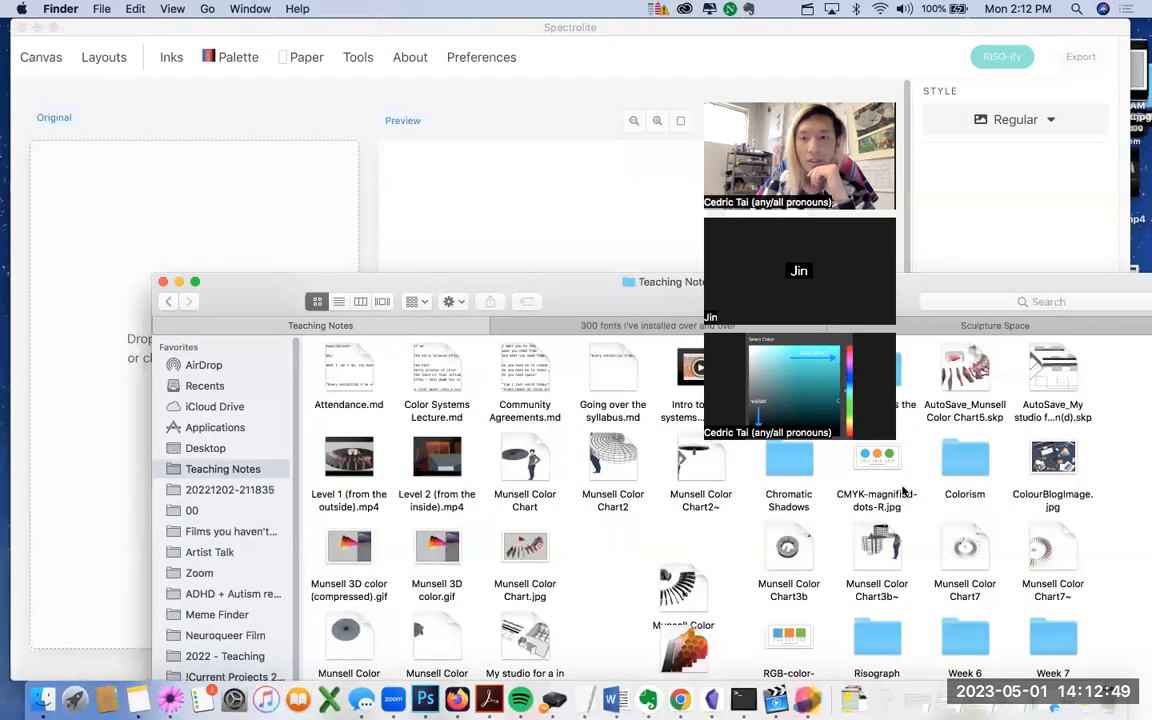
left_click(975, 459)
key("super+Down")
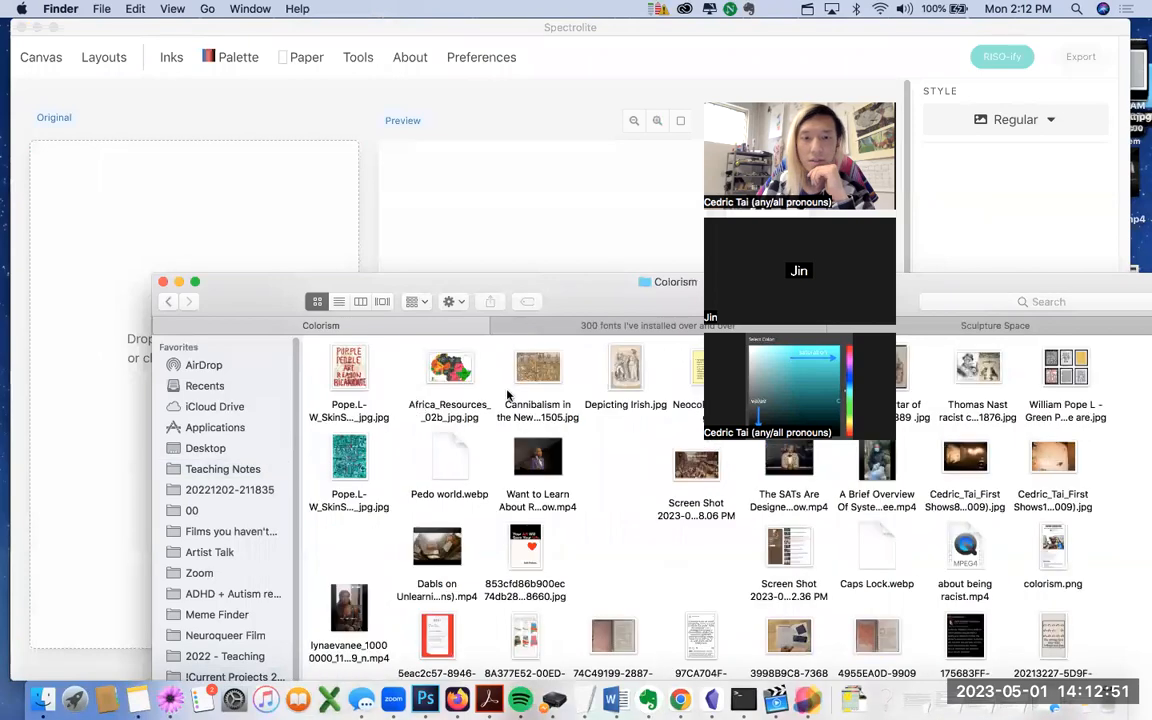
left_click_drag(288, 296, 214, 108)
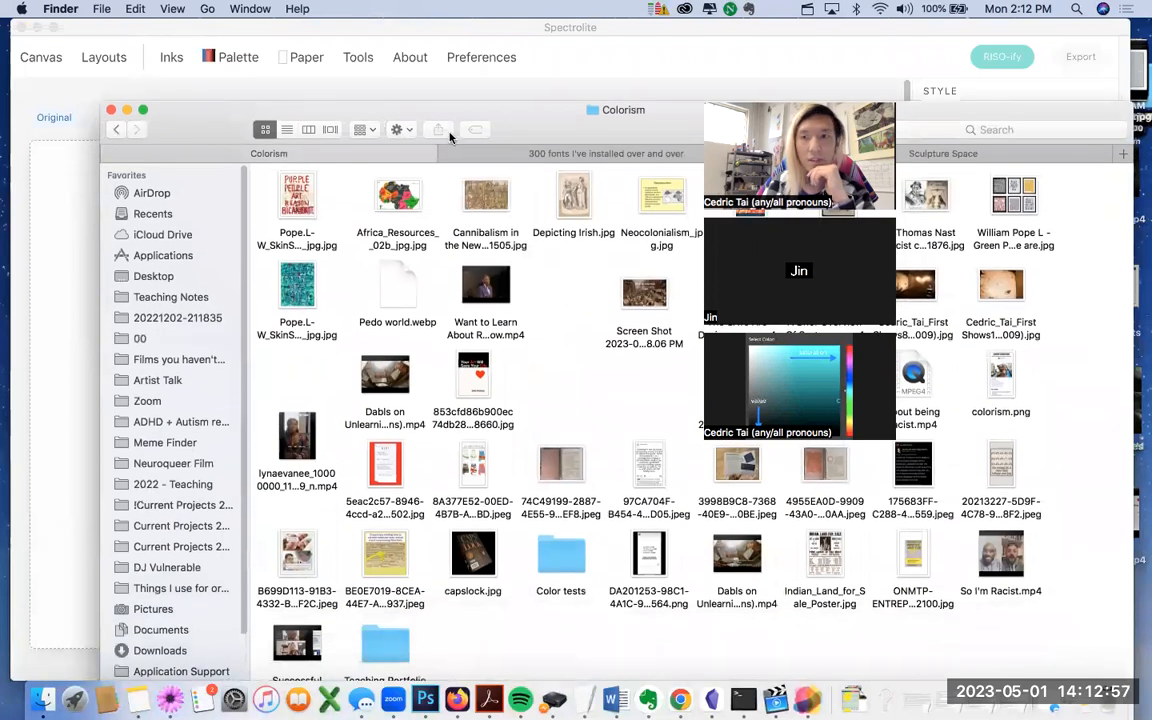
left_click(1072, 134)
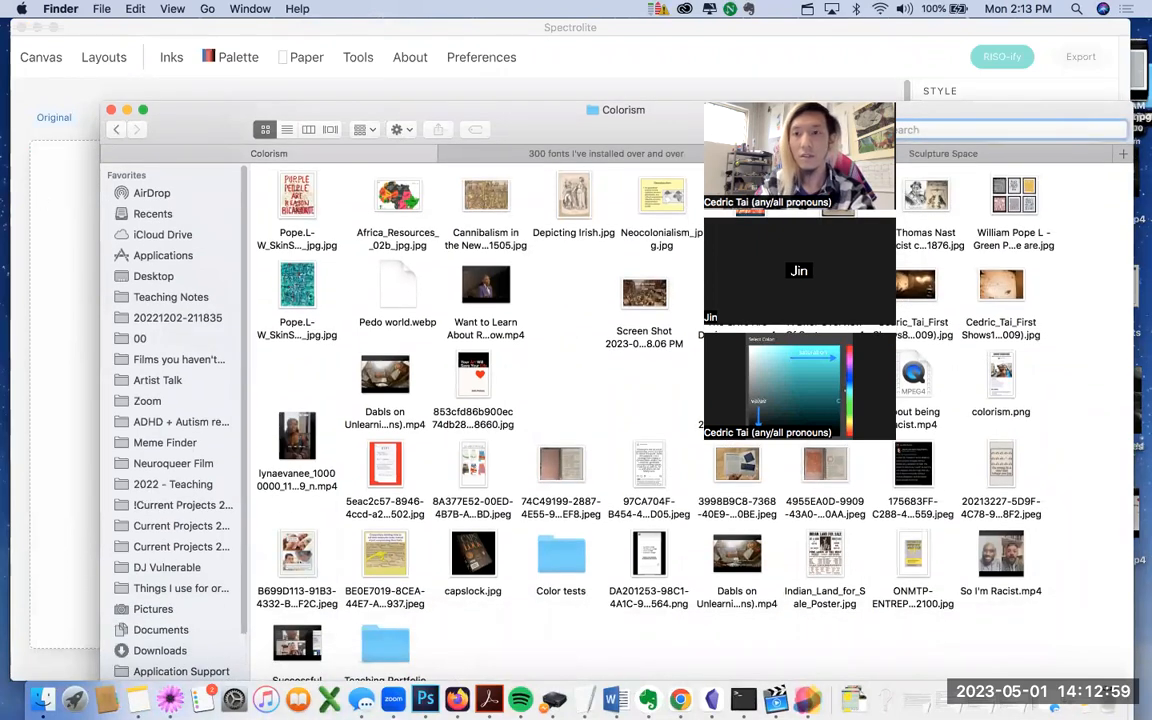
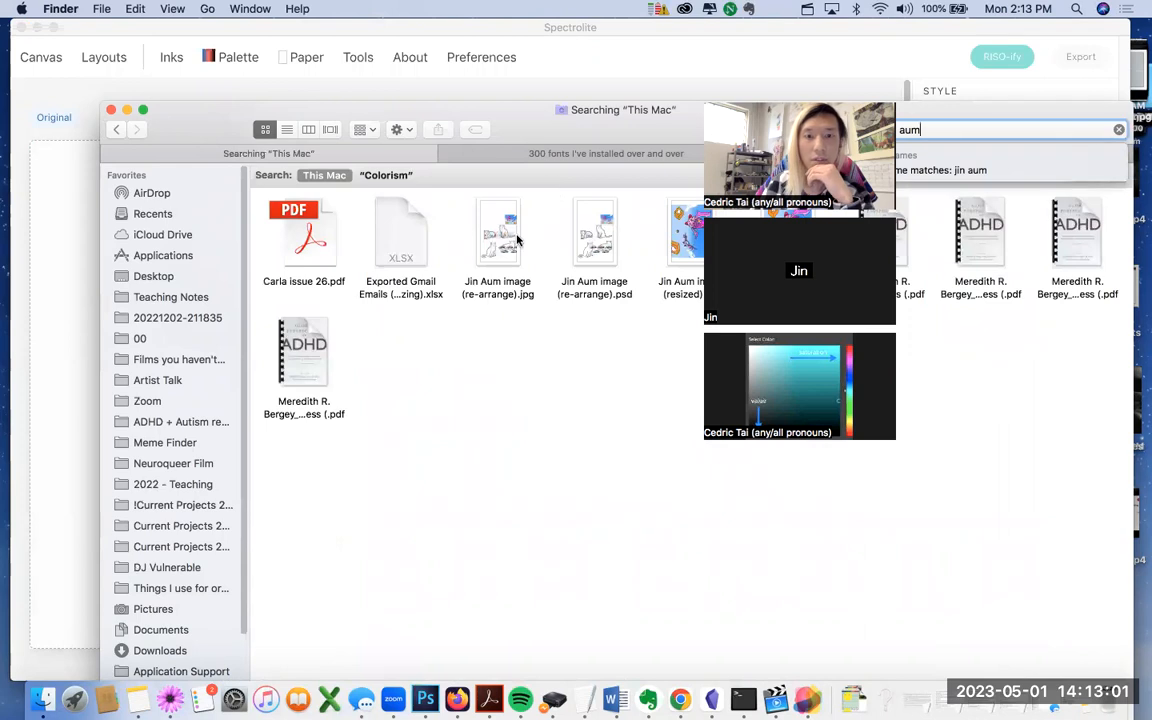
left_click_drag(221, 121, 290, 440)
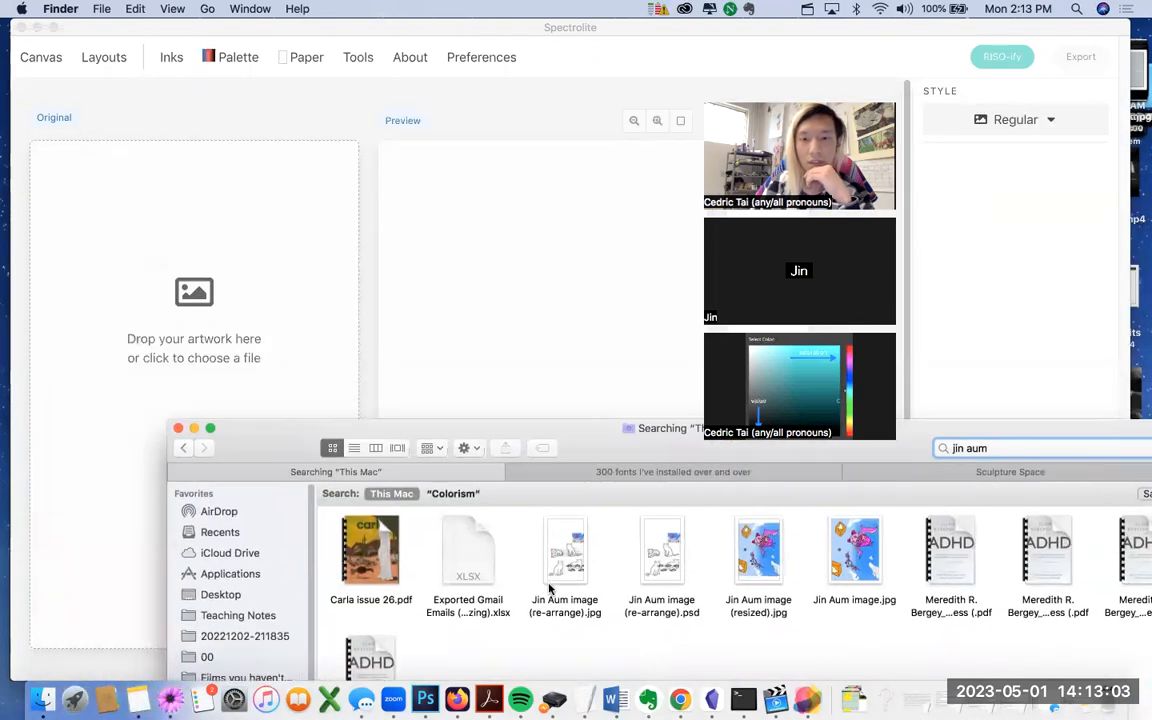
left_click_drag(565, 555, 224, 322)
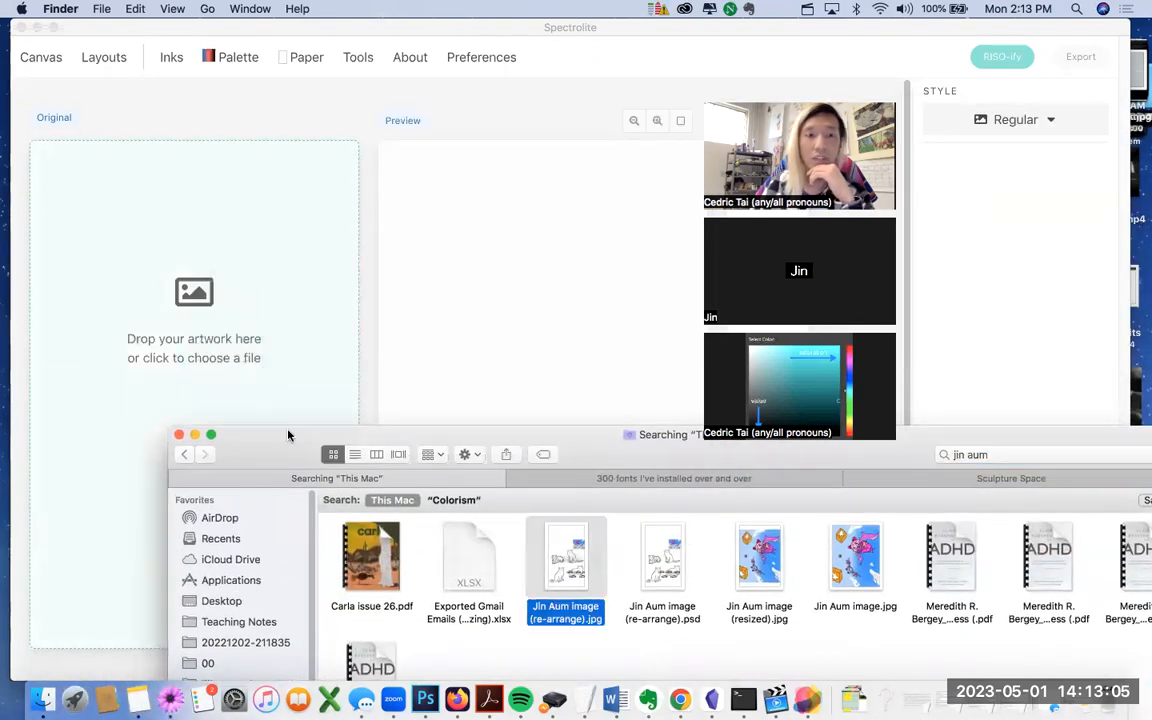
left_click(195, 435)
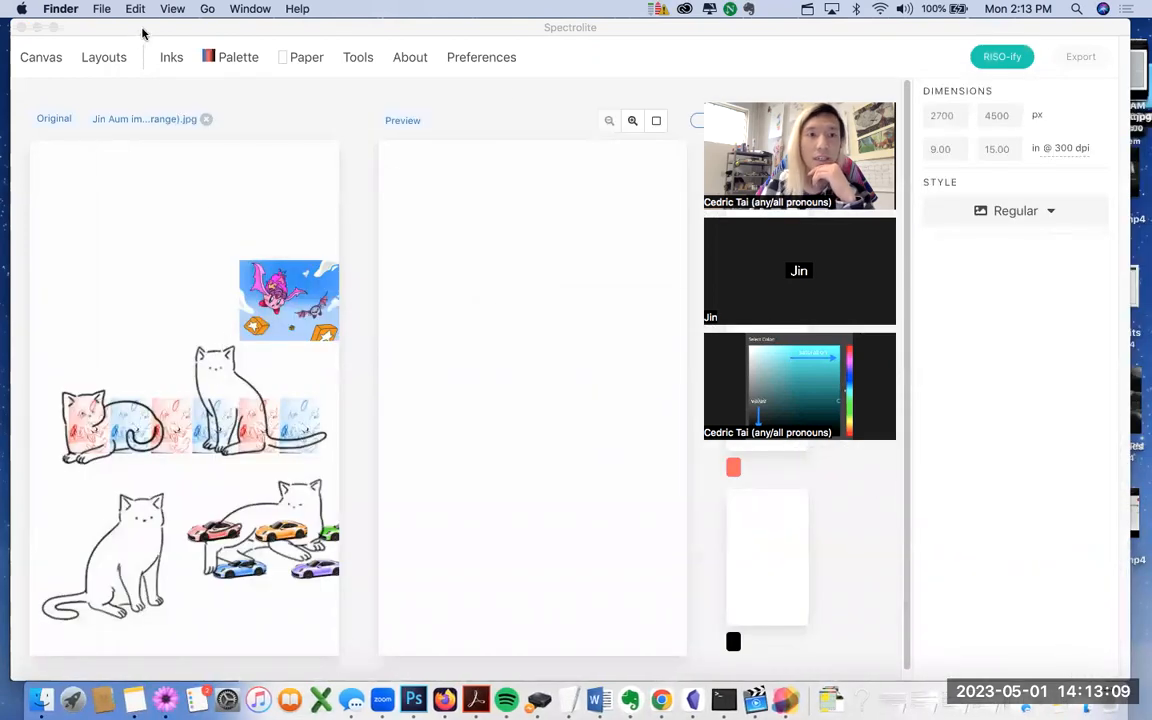
Step: Remove Red and Sunflower from the inks and add Fluorescent Pink
left_click_drag(131, 31, 127, 97)
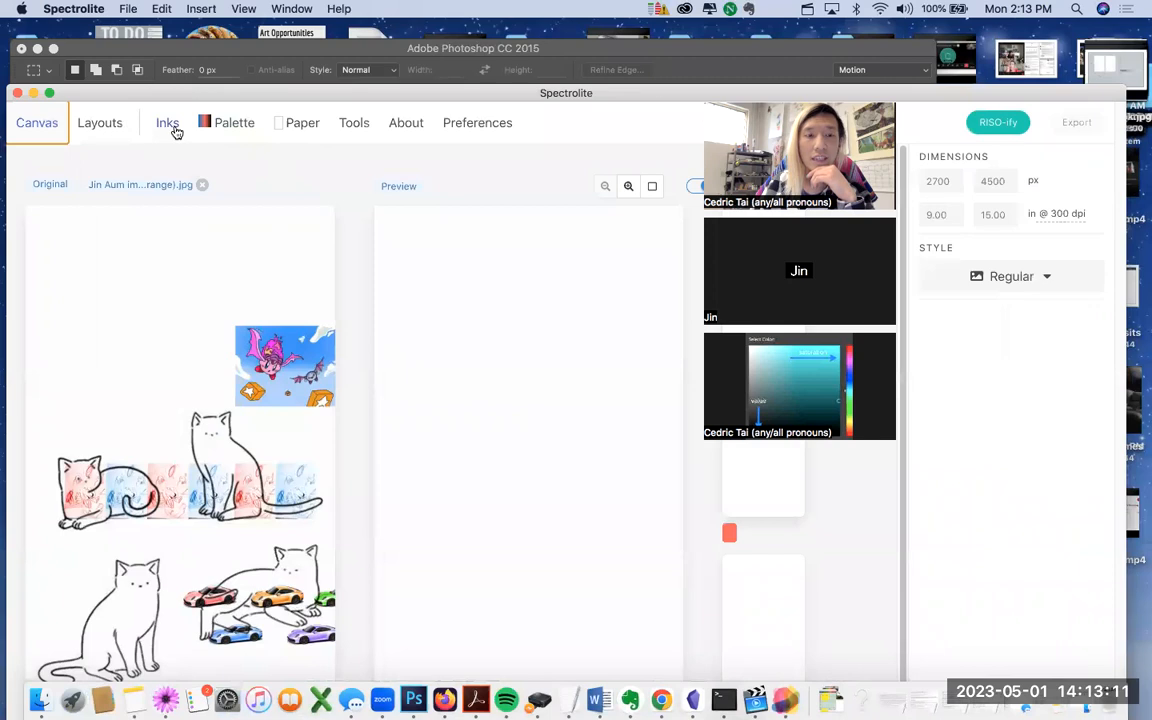
left_click(170, 126)
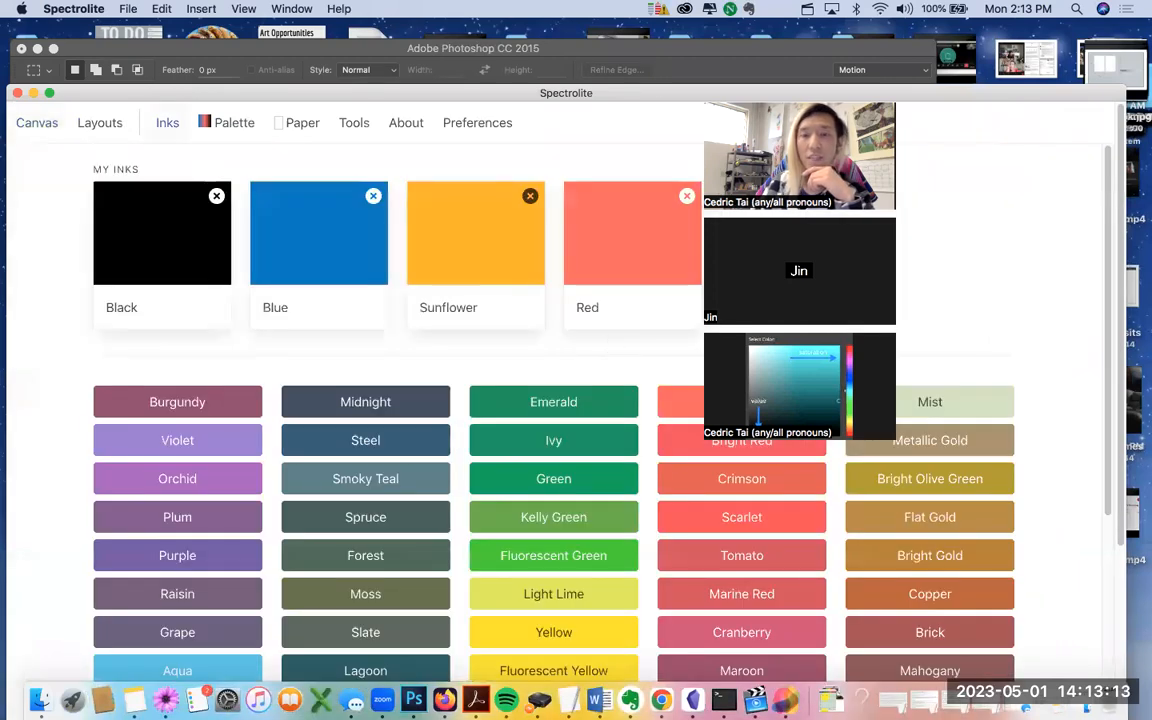
scroll(361, 414, "down", 5)
scroll(361, 414, "up", 5)
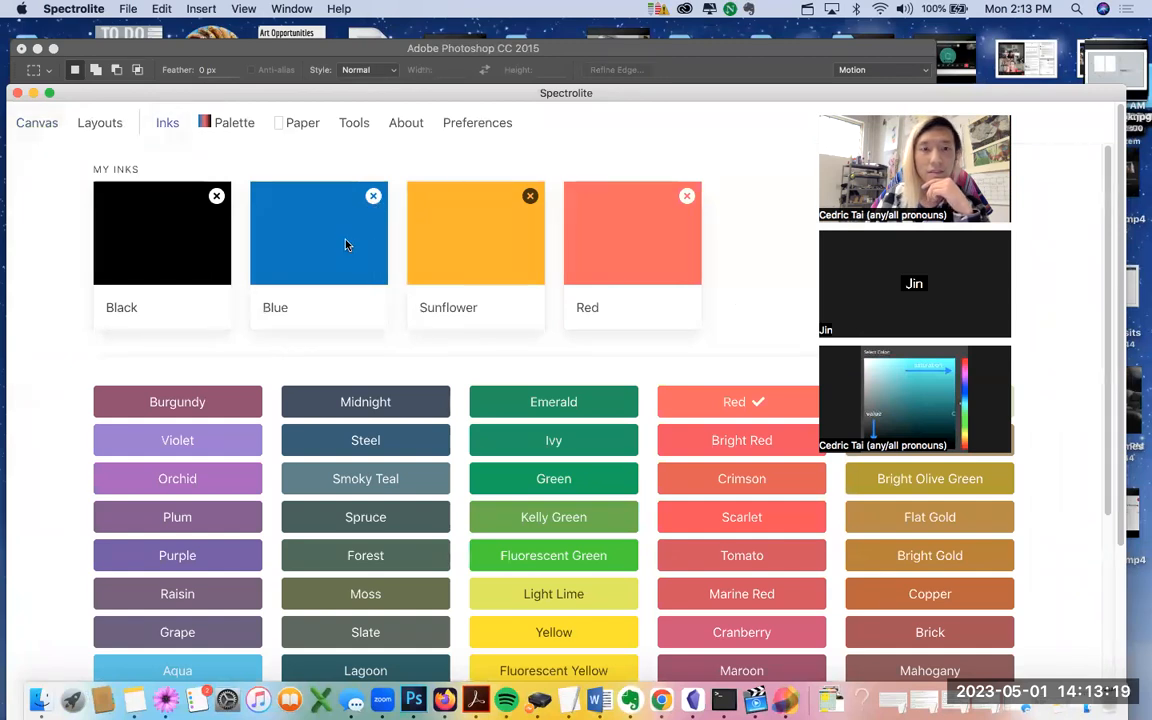
left_click(687, 196)
left_click(530, 196)
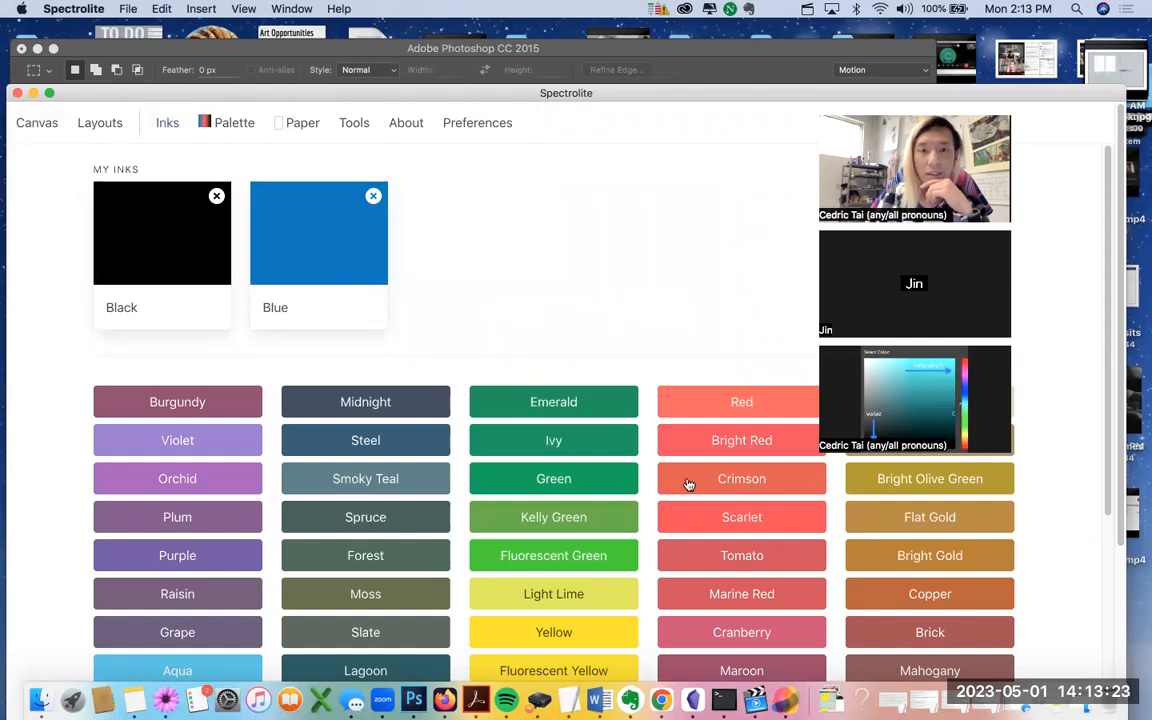
scroll(697, 497, "down", 5)
left_click(745, 575)
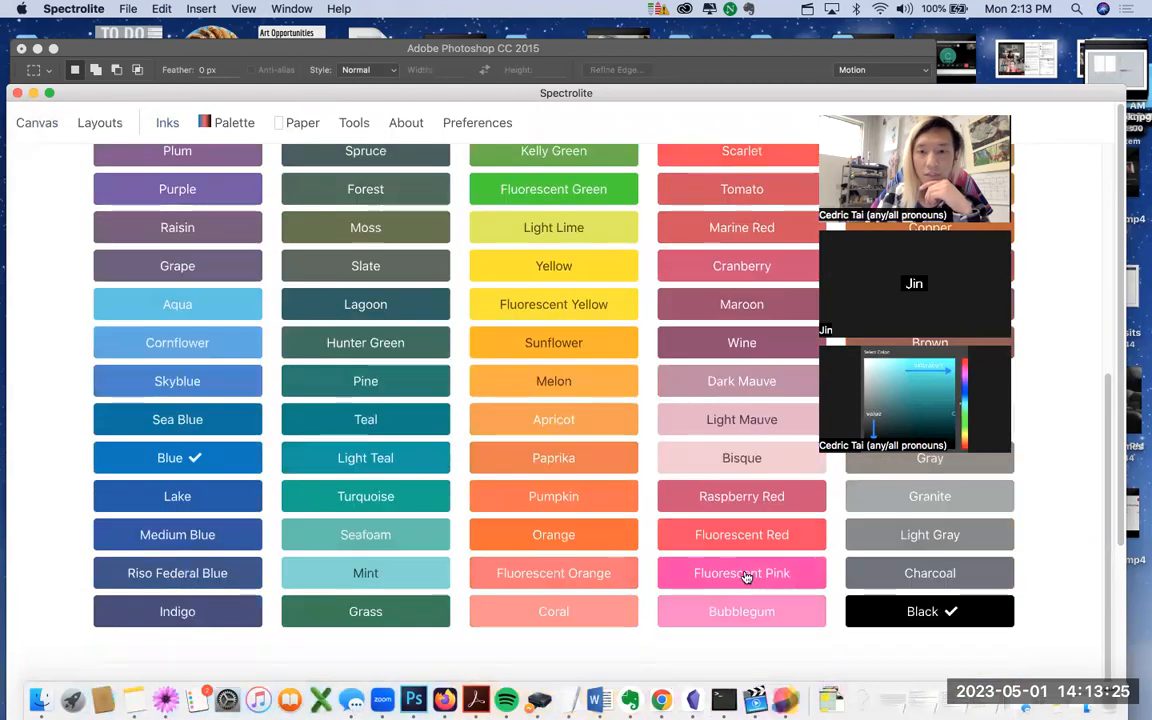
scroll(690, 500, "up", 5)
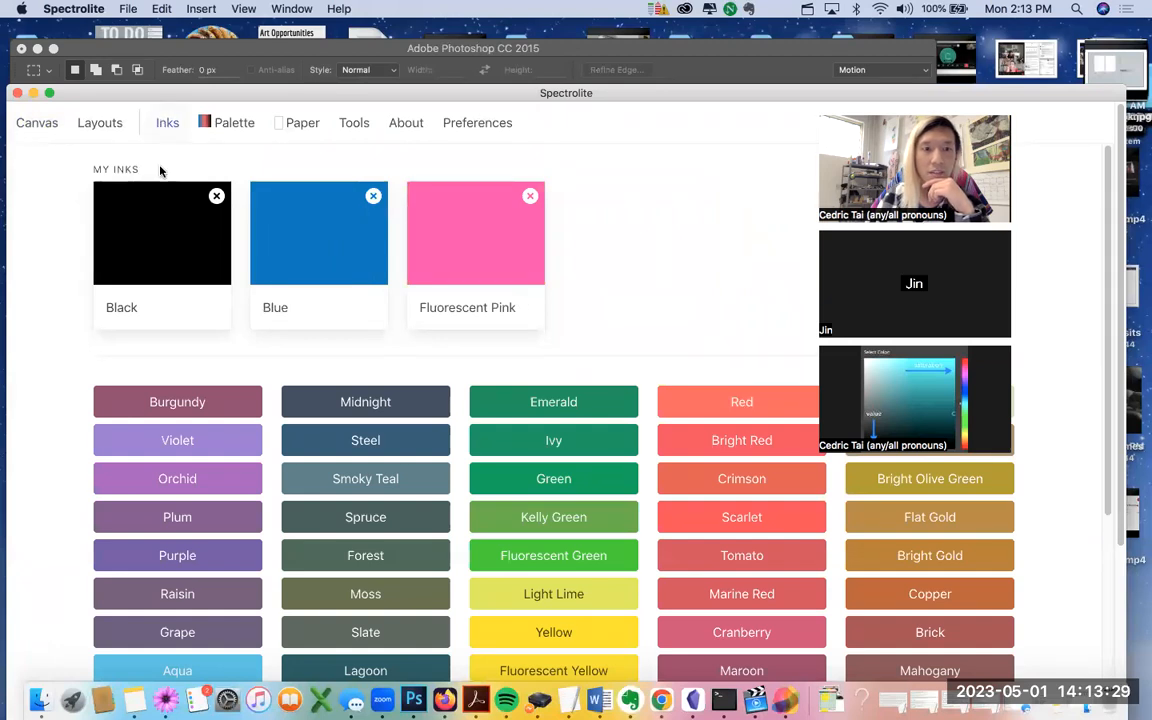
left_click_drag(189, 116, 183, 56)
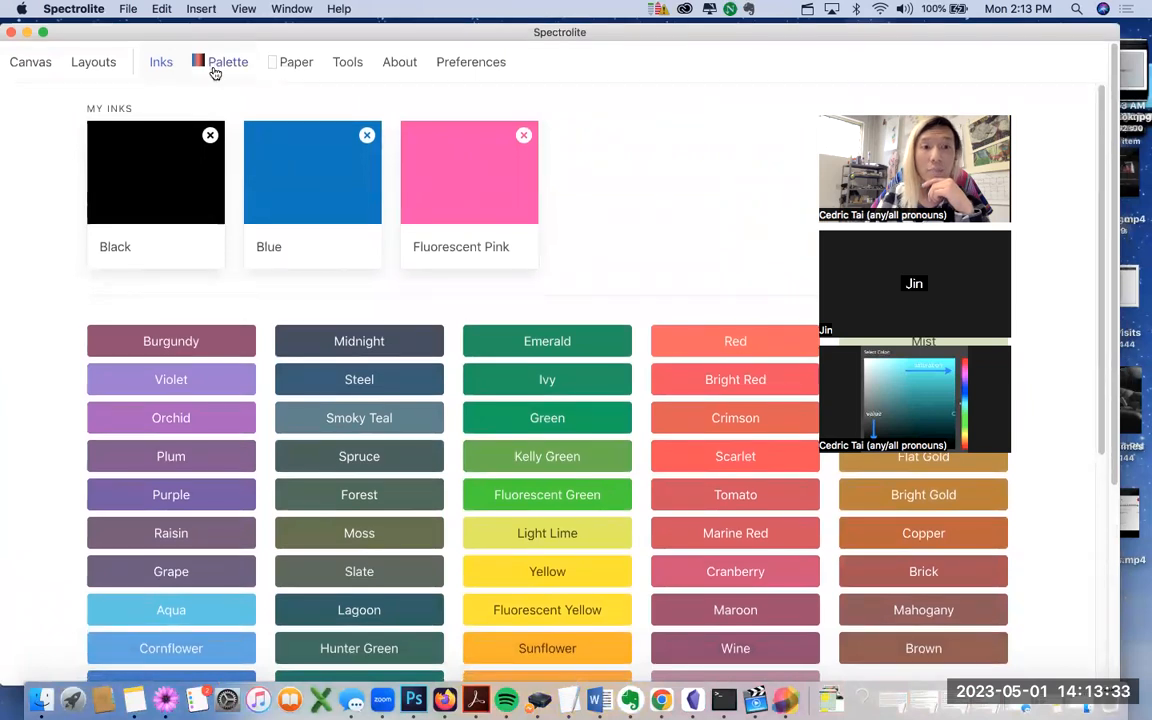
Step: Save a new palette of Blue, Fluorescent Pink and Black, then go back to the canvas
left_click(214, 70)
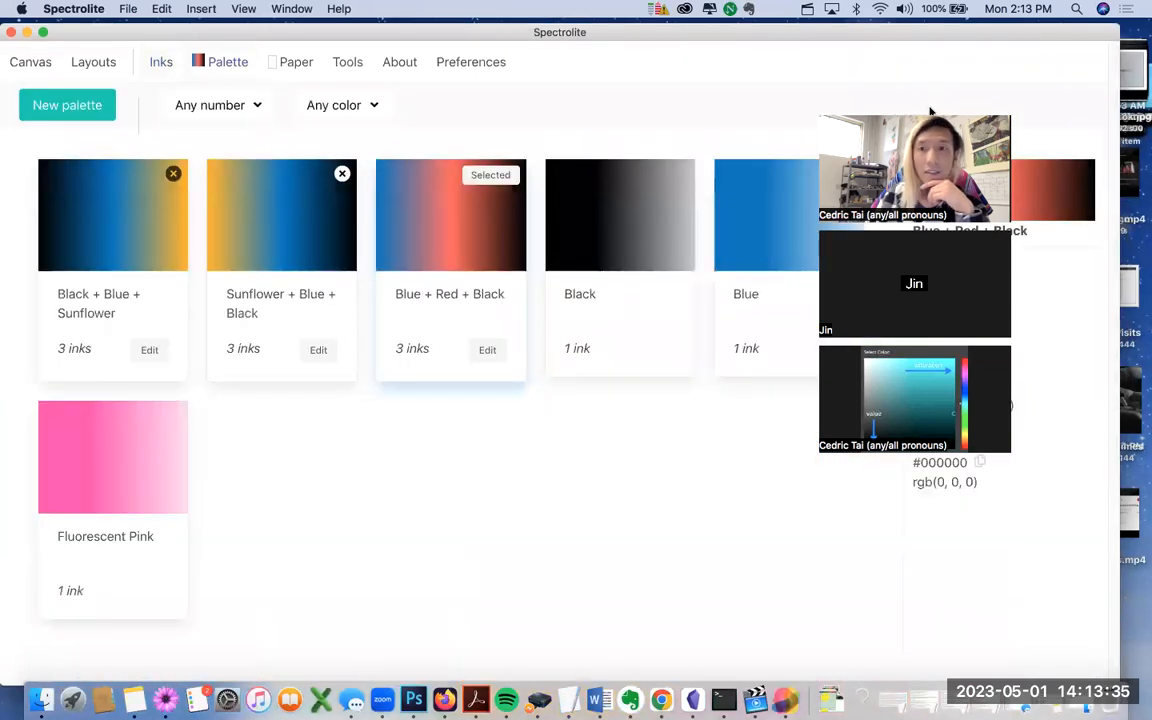
left_click(67, 106)
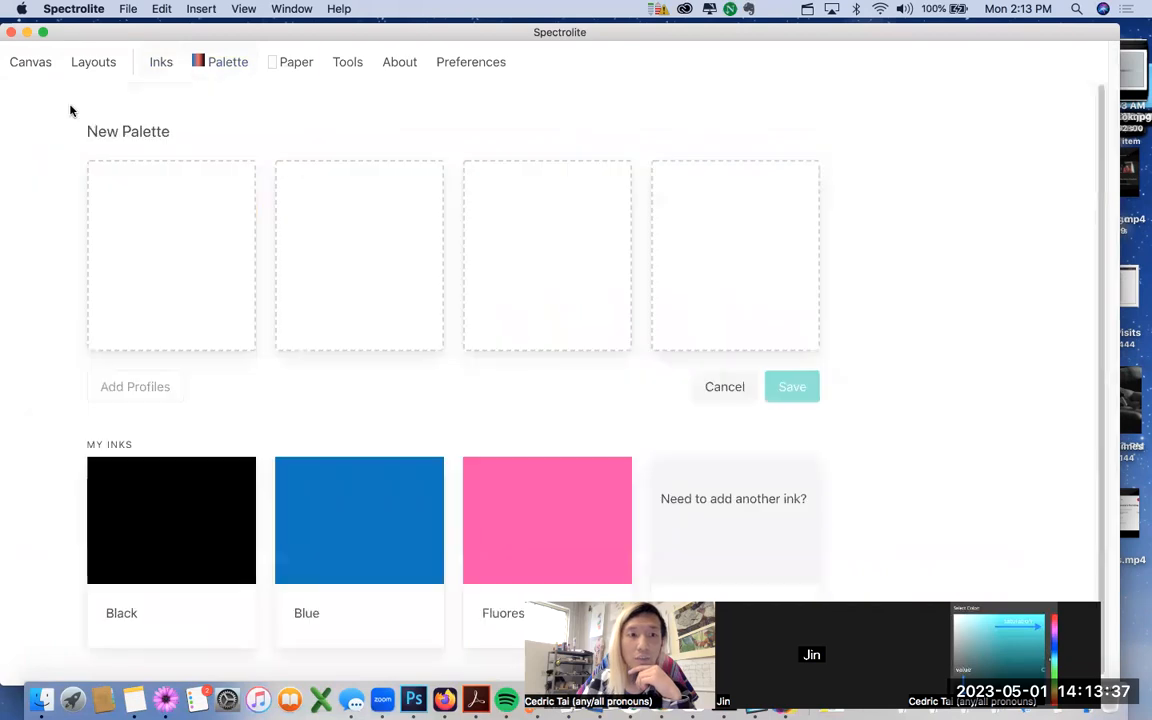
left_click(363, 515)
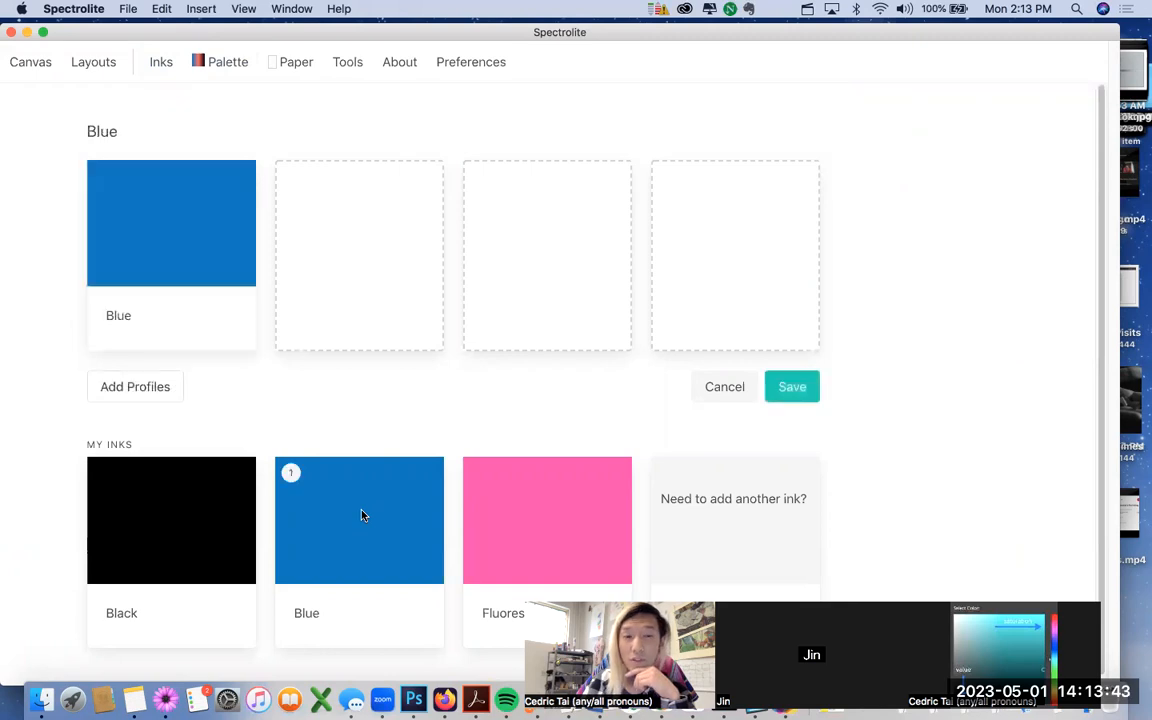
left_click(502, 506)
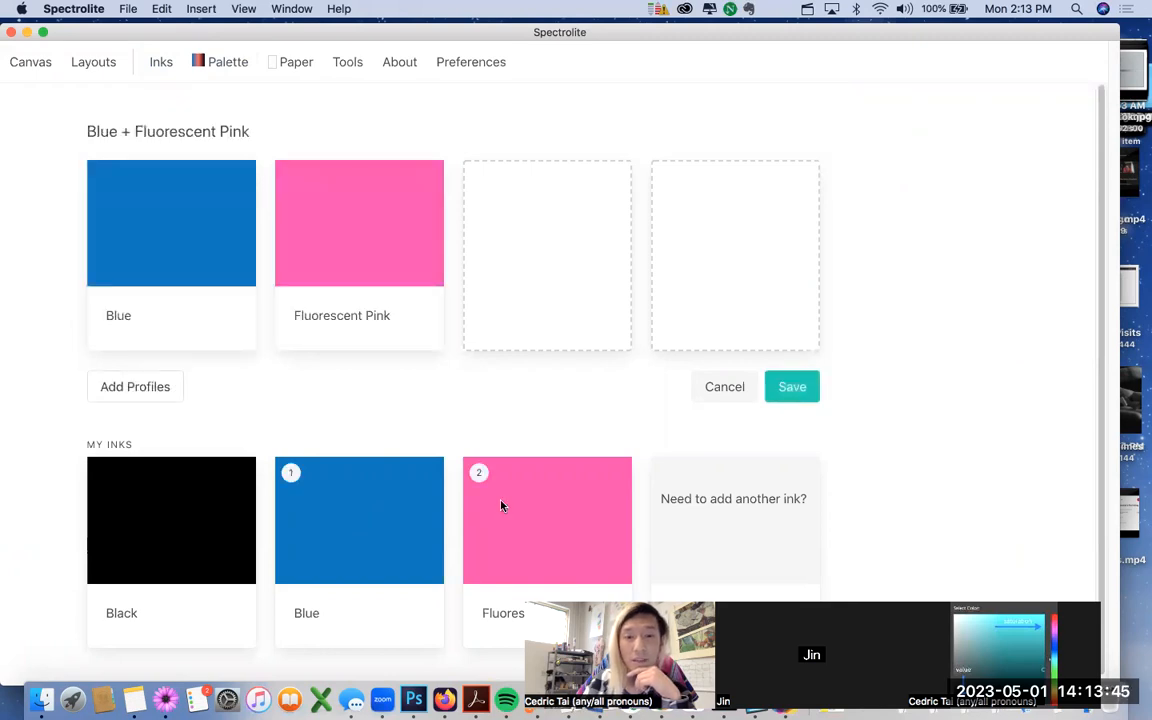
left_click(179, 535)
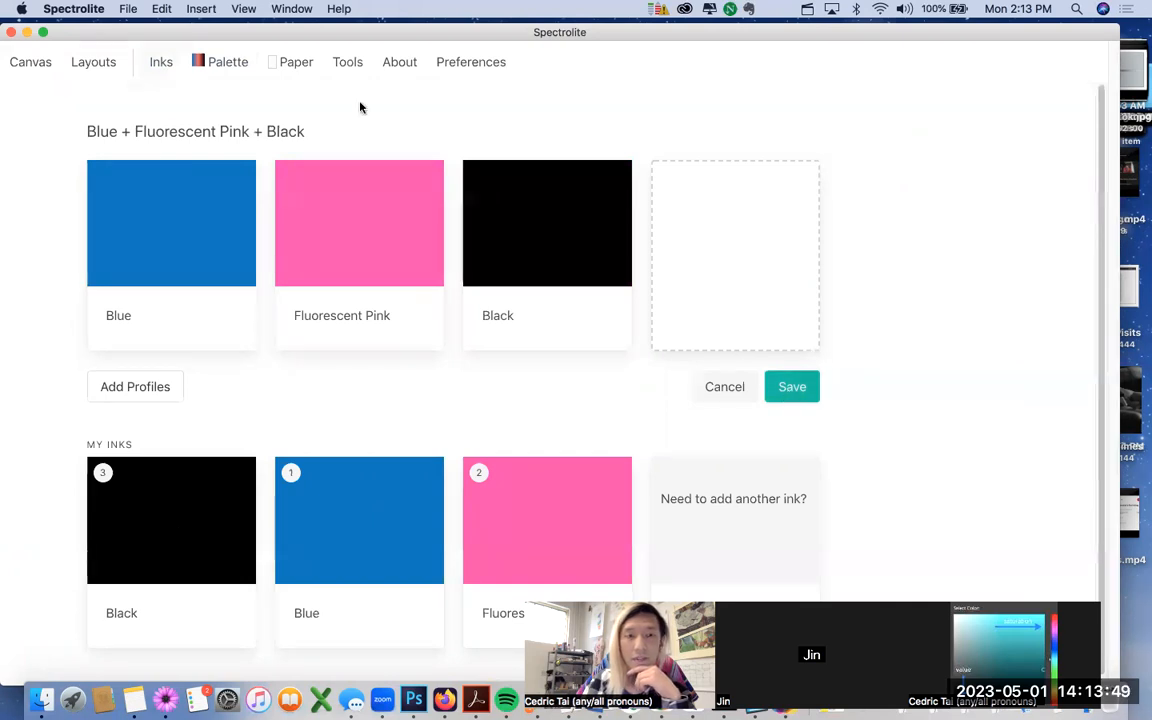
left_click(791, 400)
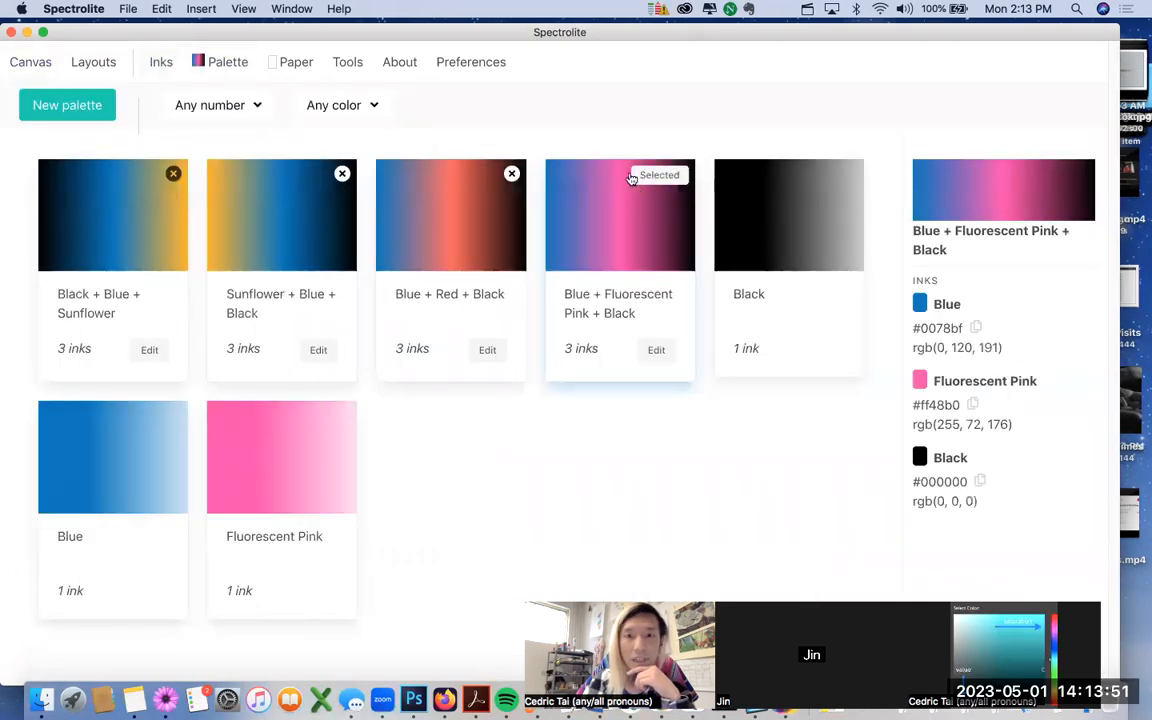
left_click(45, 68)
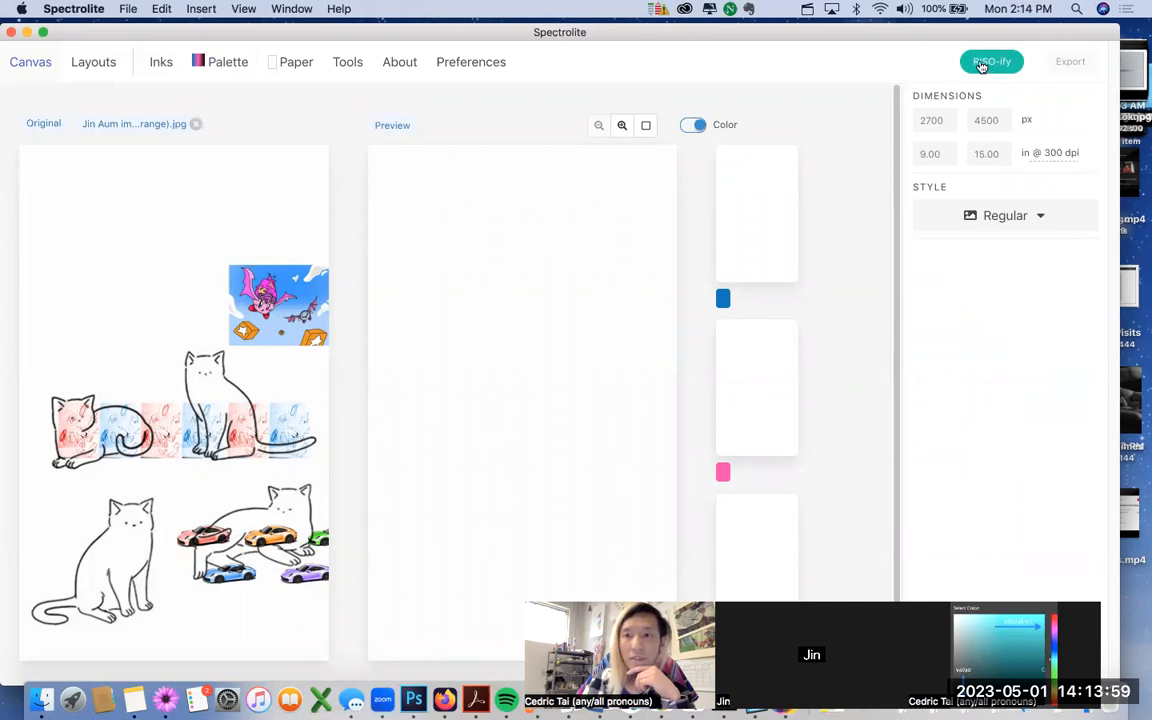
Step: RISO-ify the collage into Blue, Fluorescent Pink and Black layers at 3%, 2% and 4% coverage
left_click(990, 61)
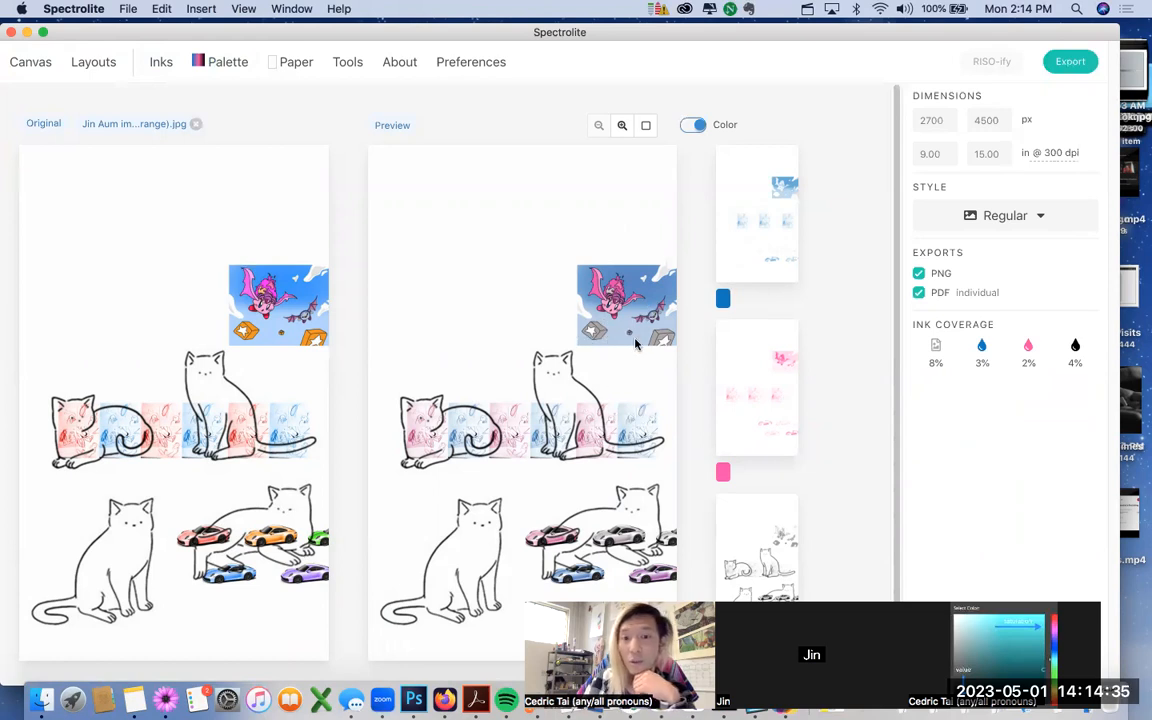
left_click_drag(147, 39, 158, 76)
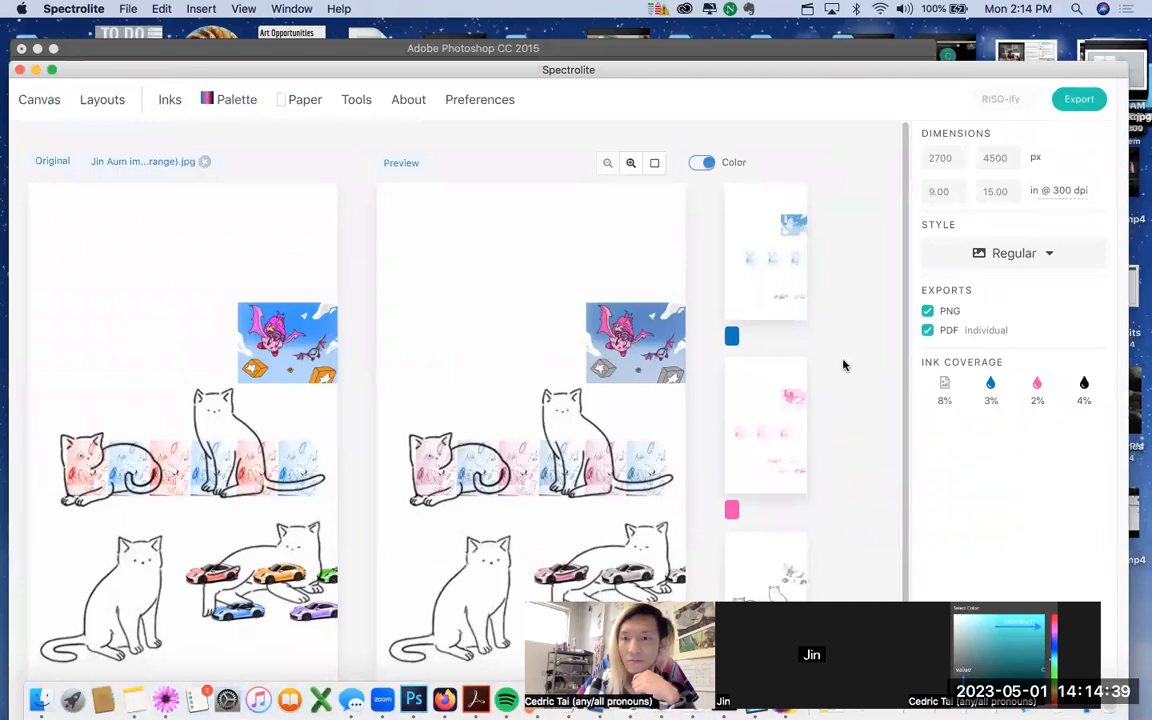
scroll(853, 429, "down", 1)
left_click_drag(137, 57, 128, 51)
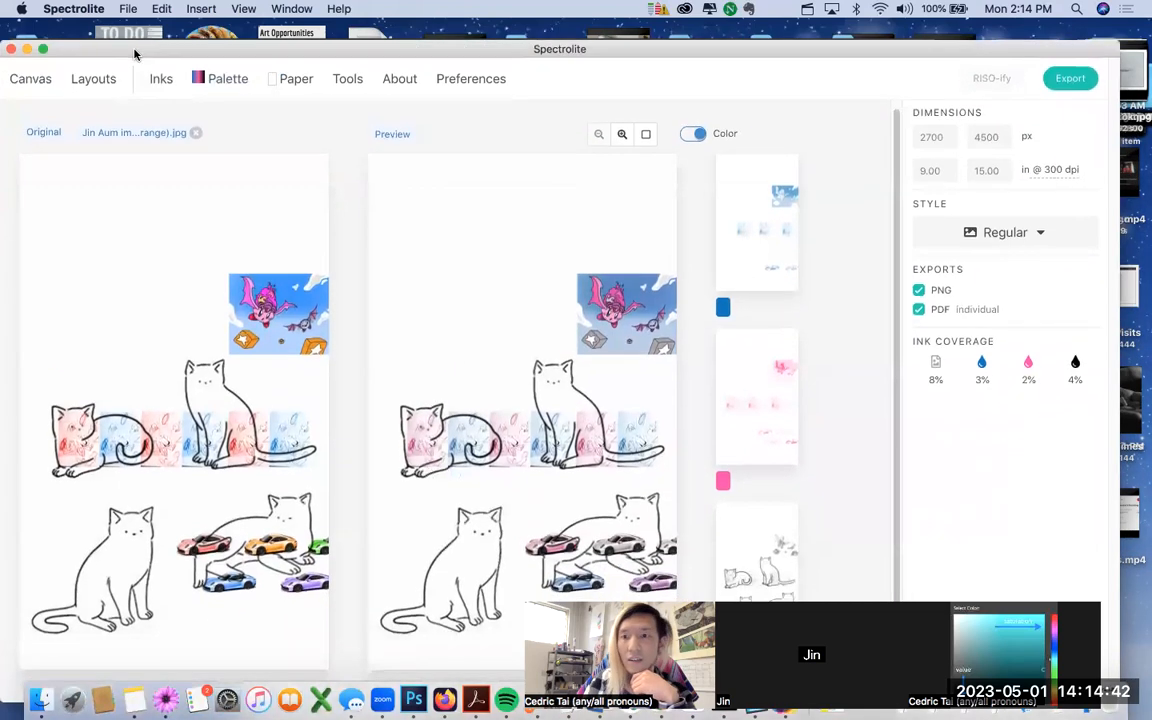
left_click(1067, 84)
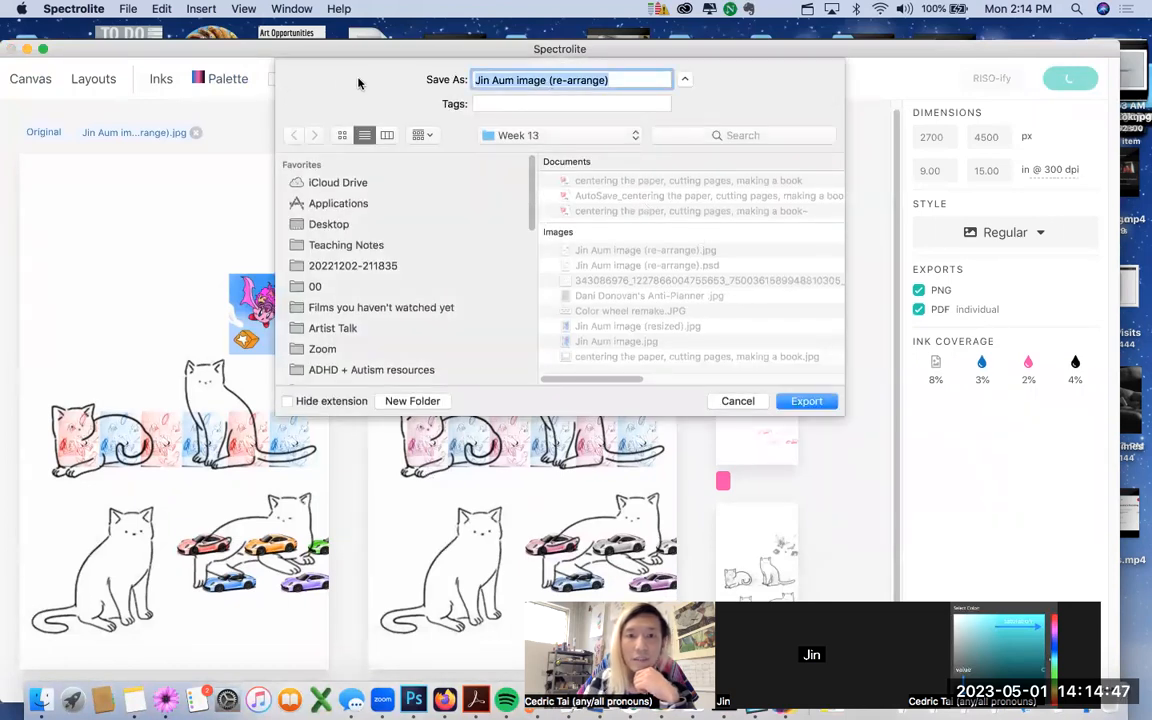
left_click_drag(608, 80, 506, 80)
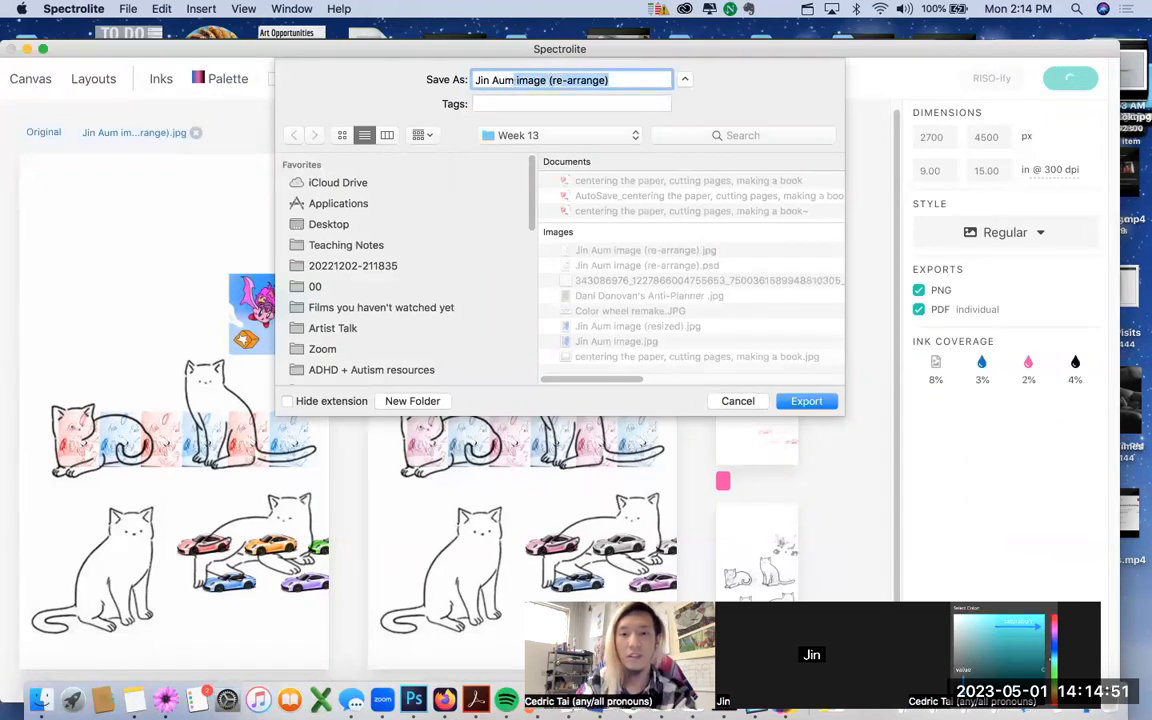
type("(")
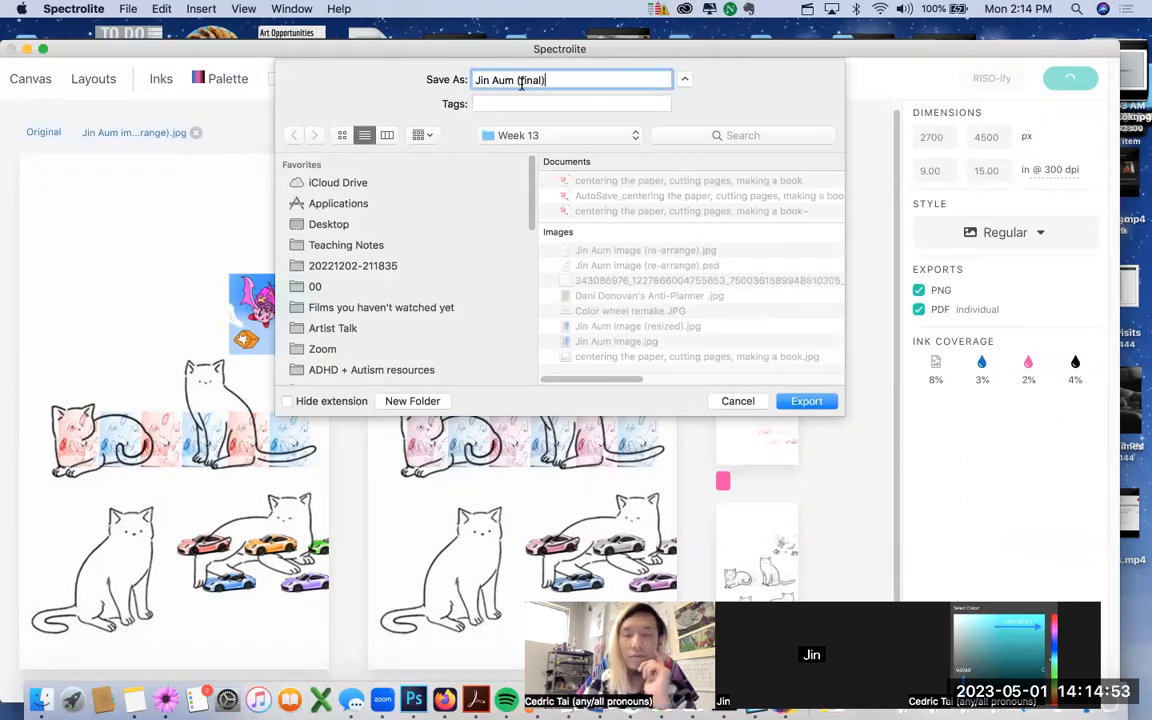
type("final Risograph")
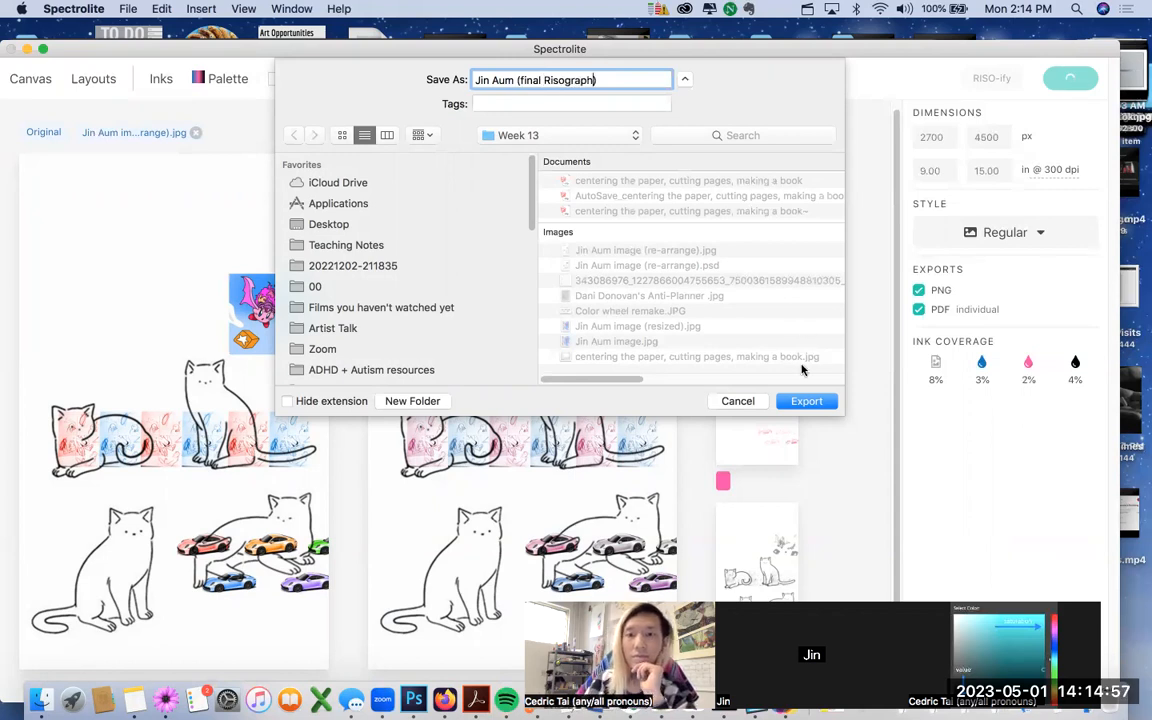
left_click(806, 401)
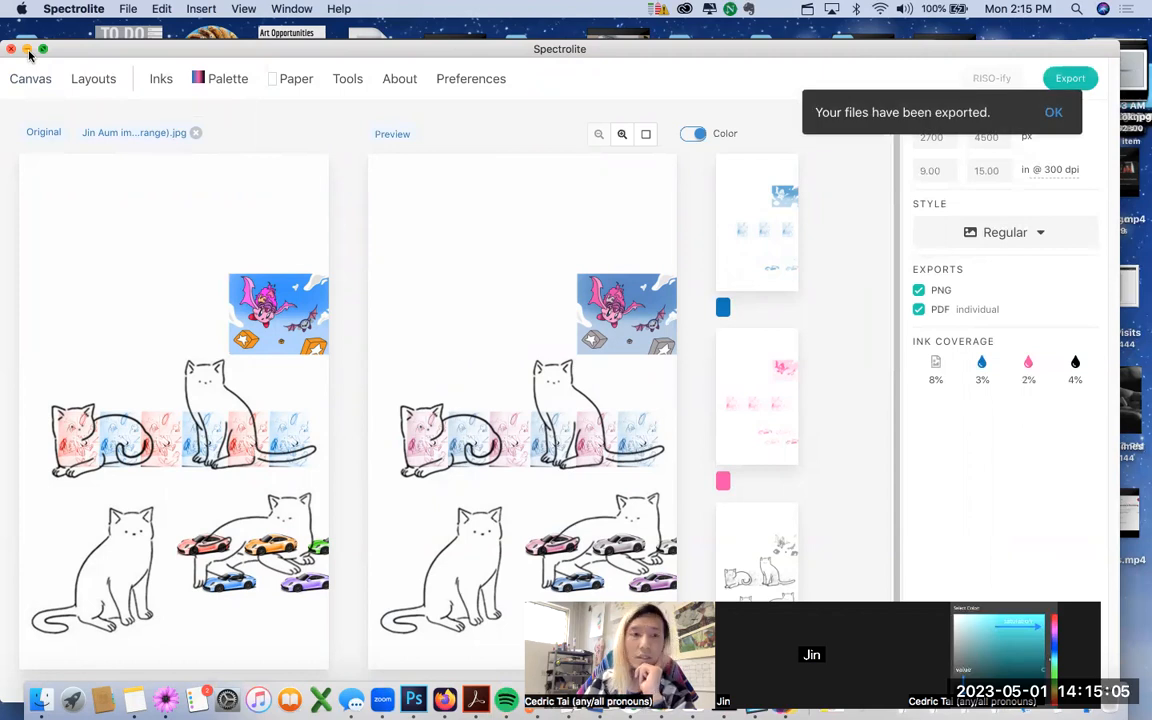
Step: Look through the PDF tool cards on the Tools page
left_click(342, 82)
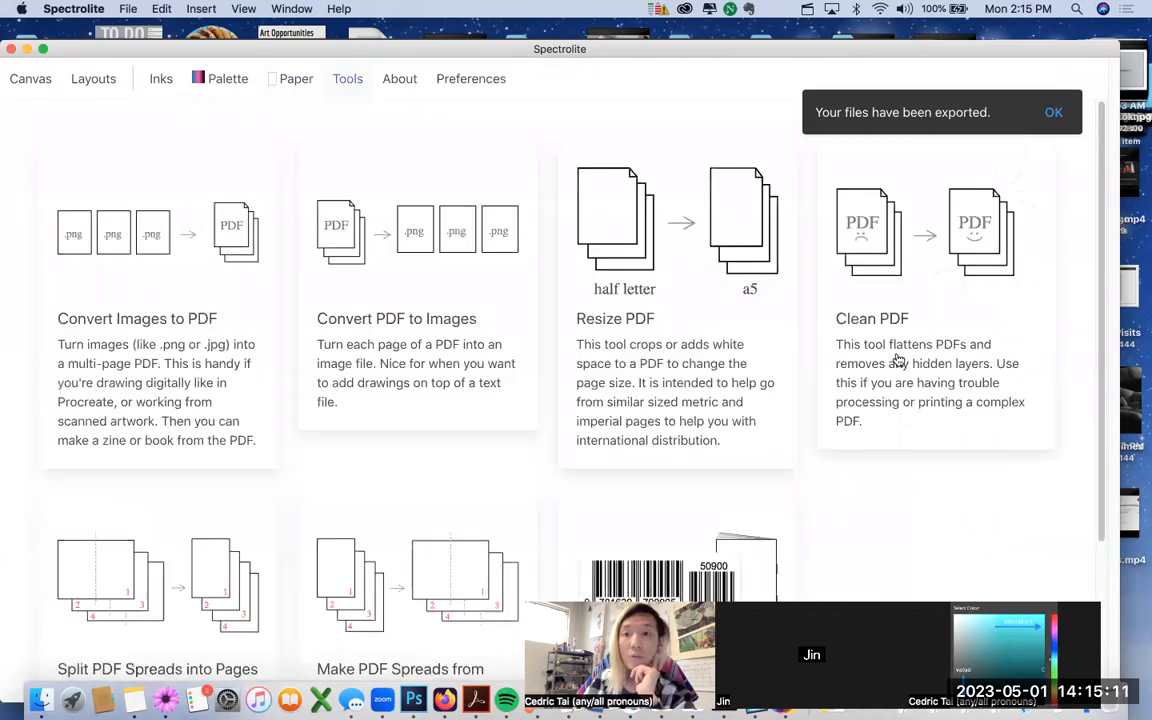
scroll(1039, 455, "down", 4)
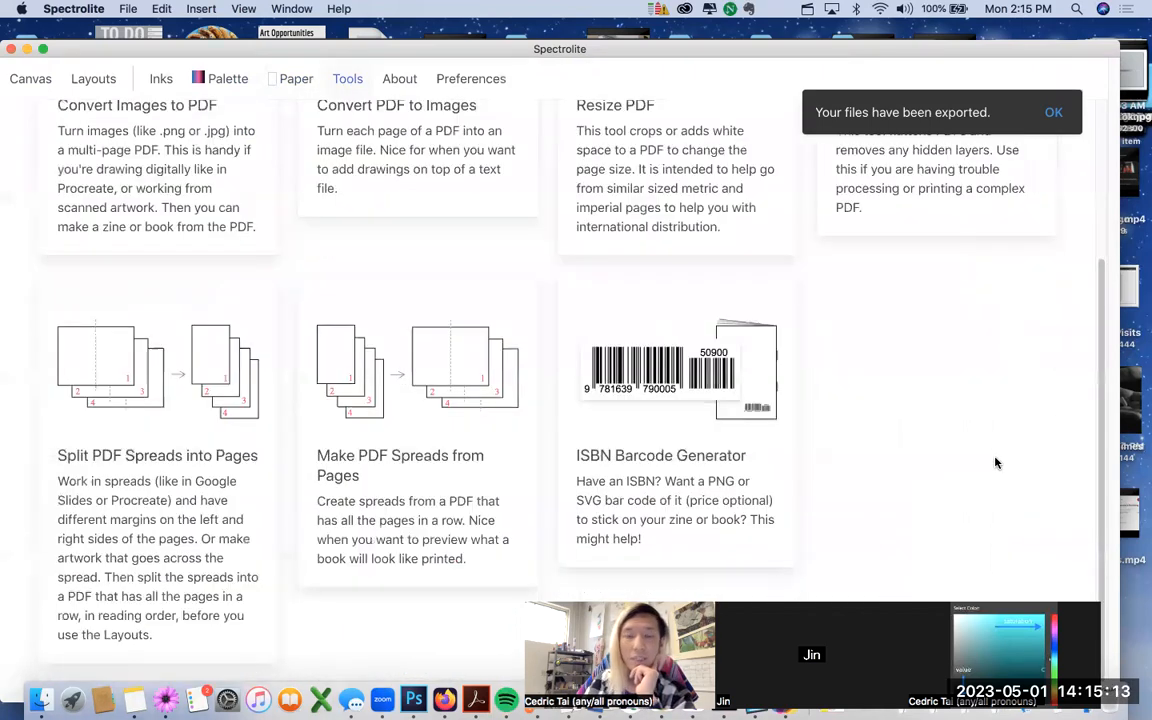
scroll(996, 462, "up", 4)
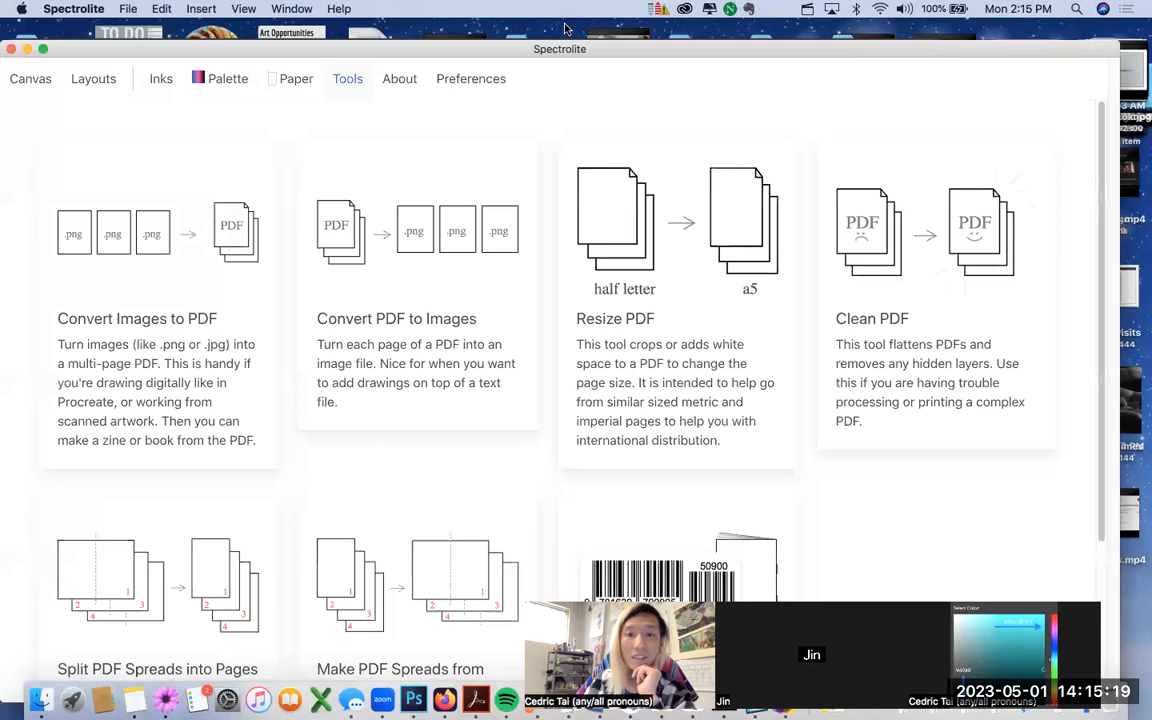
Step: Read through the About page, then return to the collage canvas
left_click(397, 96)
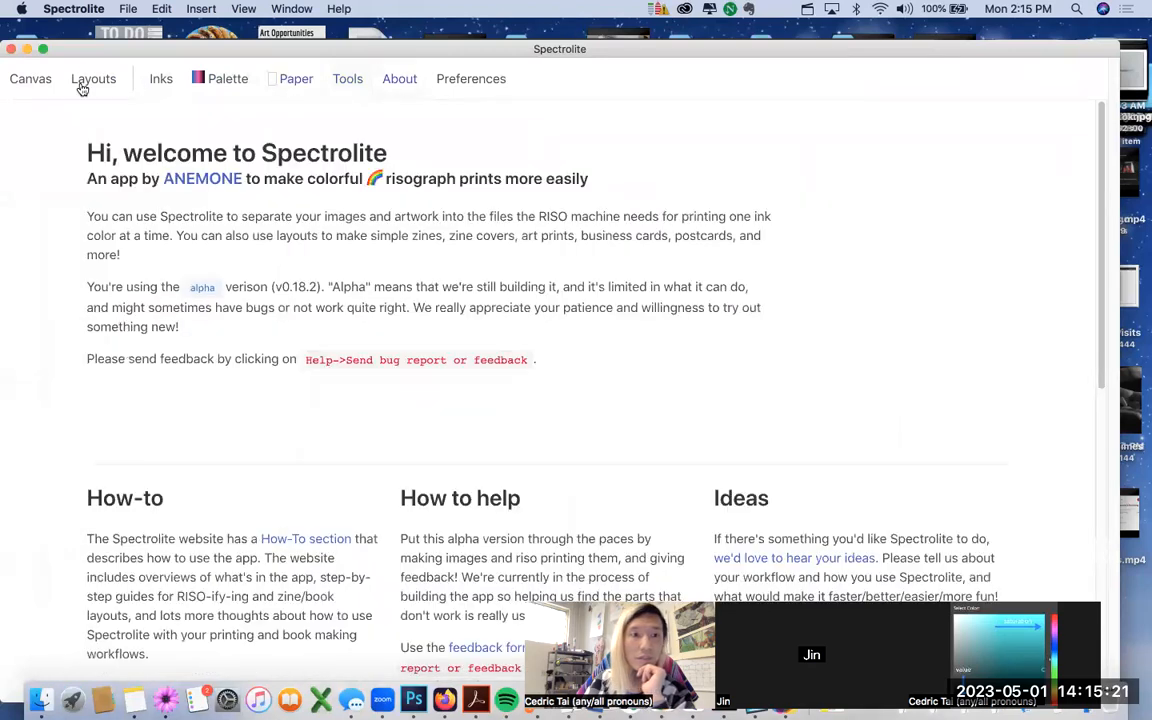
scroll(271, 321, "down", 10)
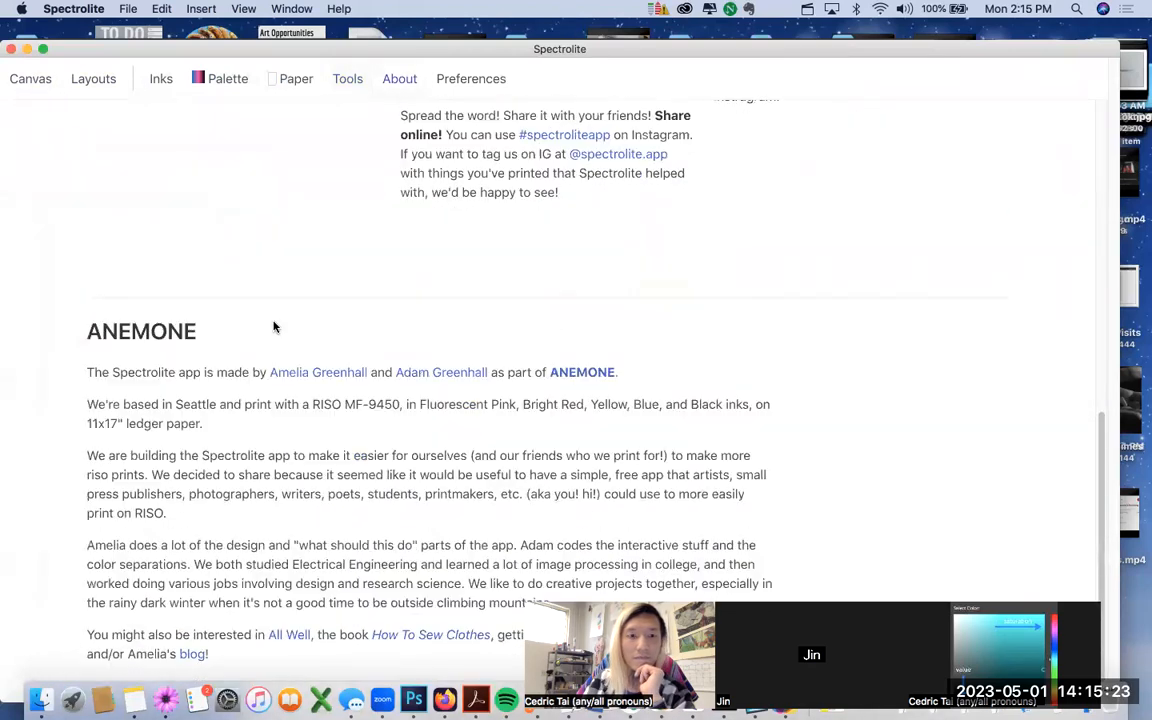
scroll(272, 326, "up", 15)
left_click(58, 86)
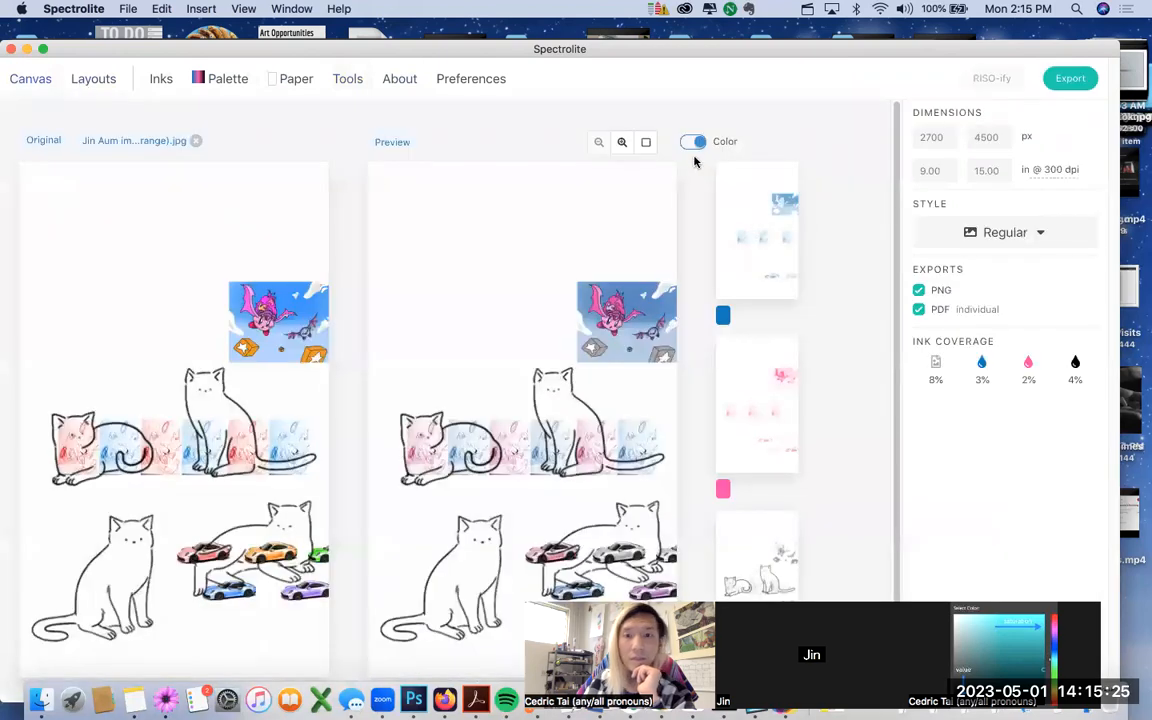
Step: Switch the ink palette to Blue + Red + Black and view the recoloured canvas
left_click(230, 83)
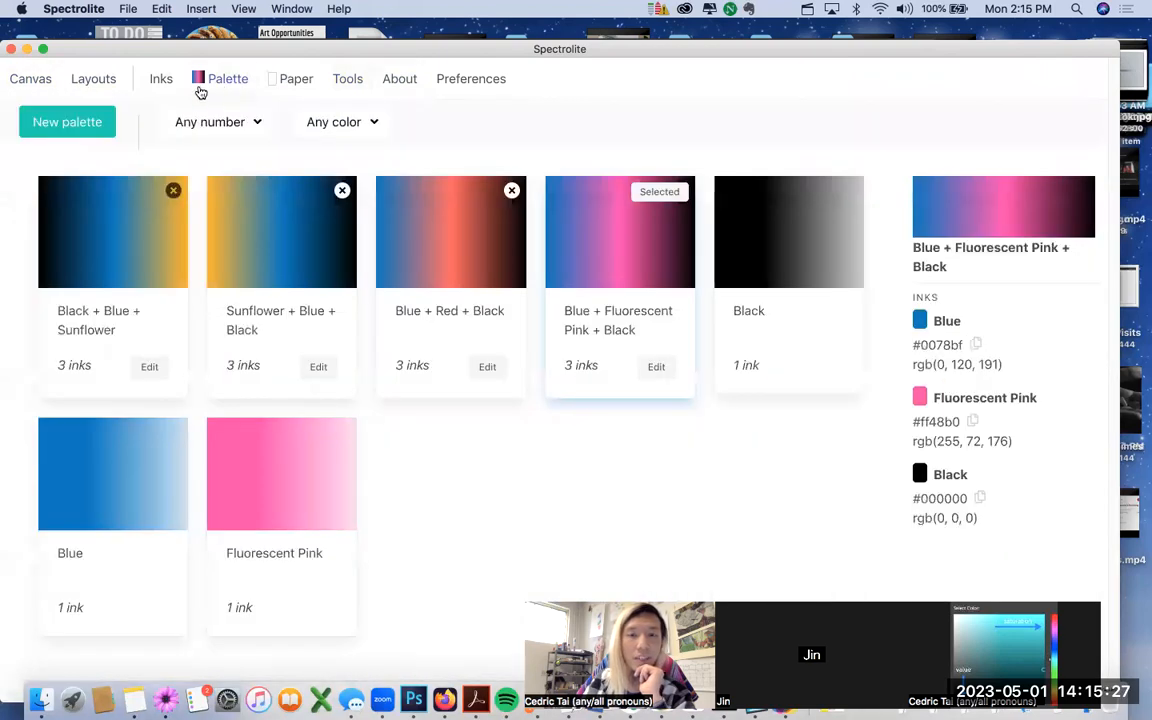
left_click(458, 258)
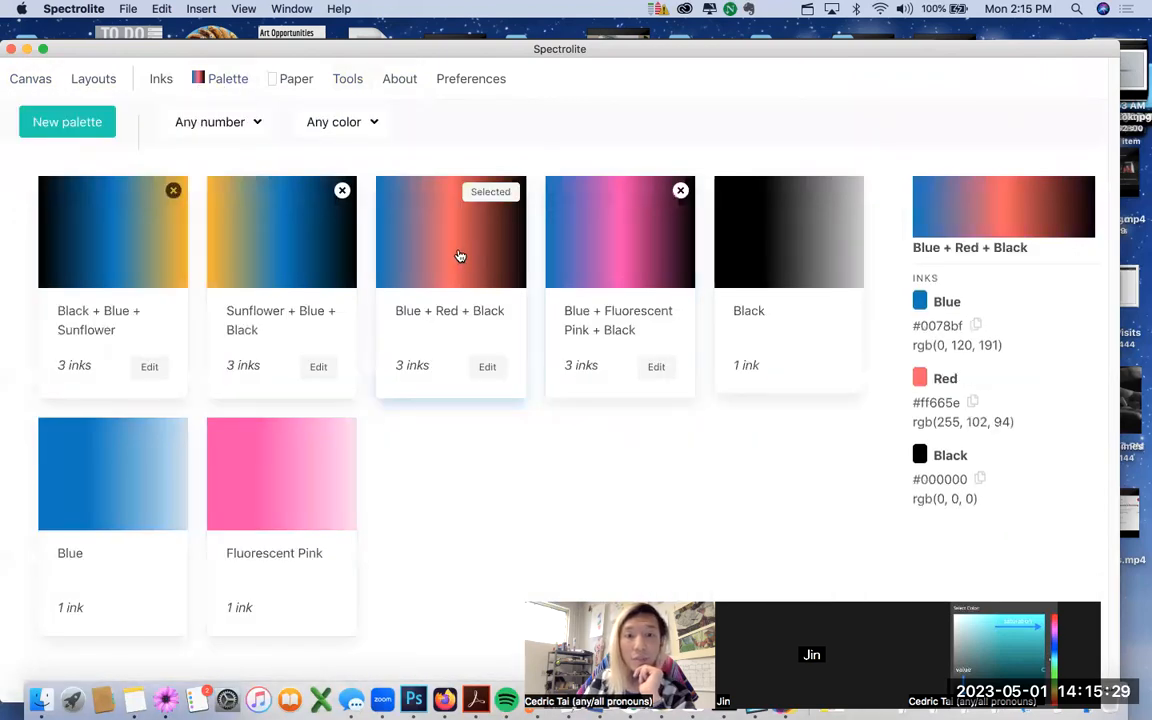
left_click(28, 80)
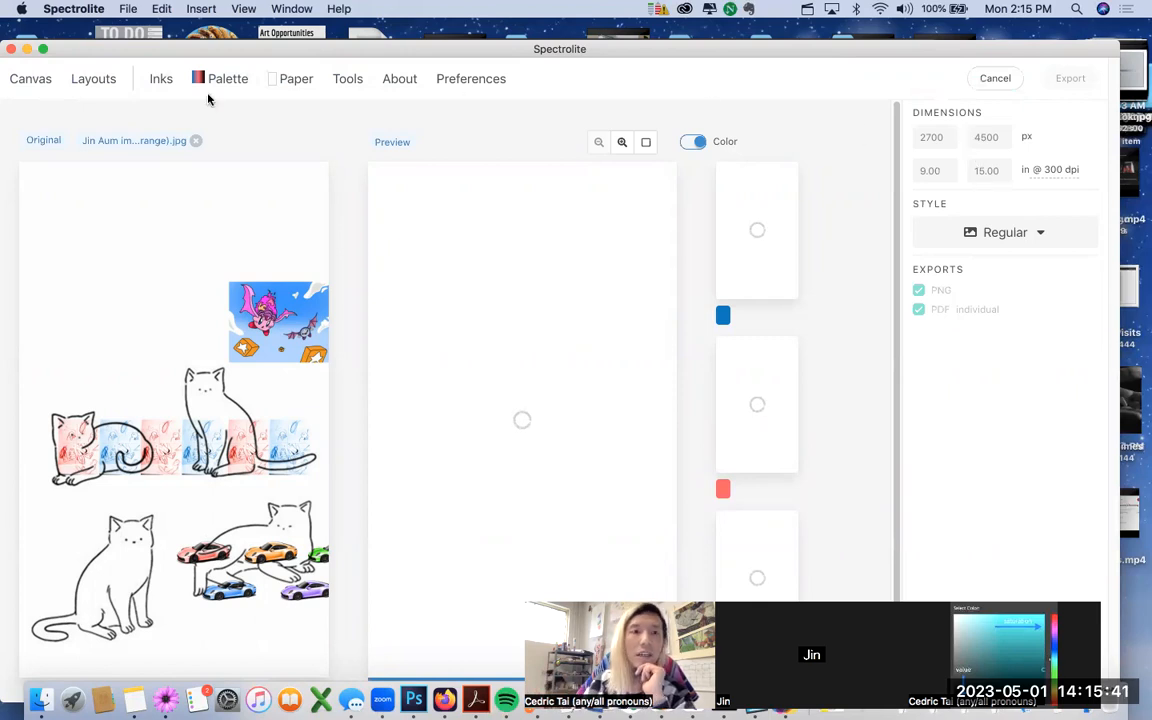
Step: Choose Classic Natural White paper and view the cream-backed Blue, Red and Black preview
left_click(295, 82)
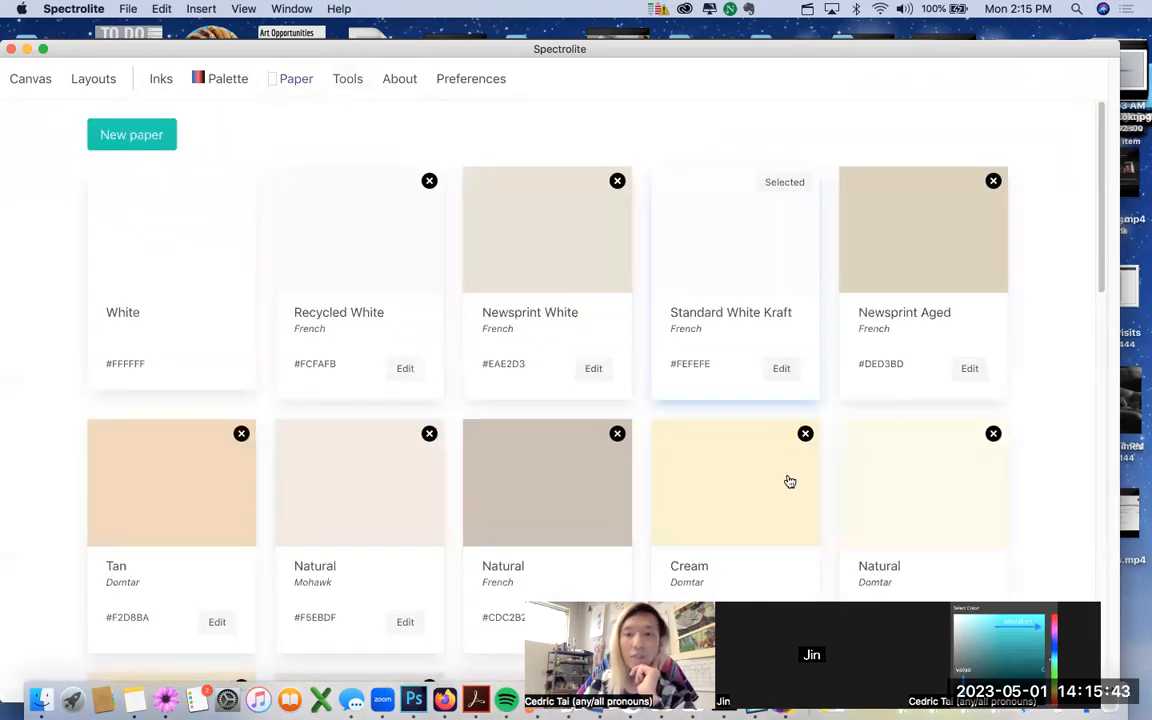
scroll(850, 400, "down", 8)
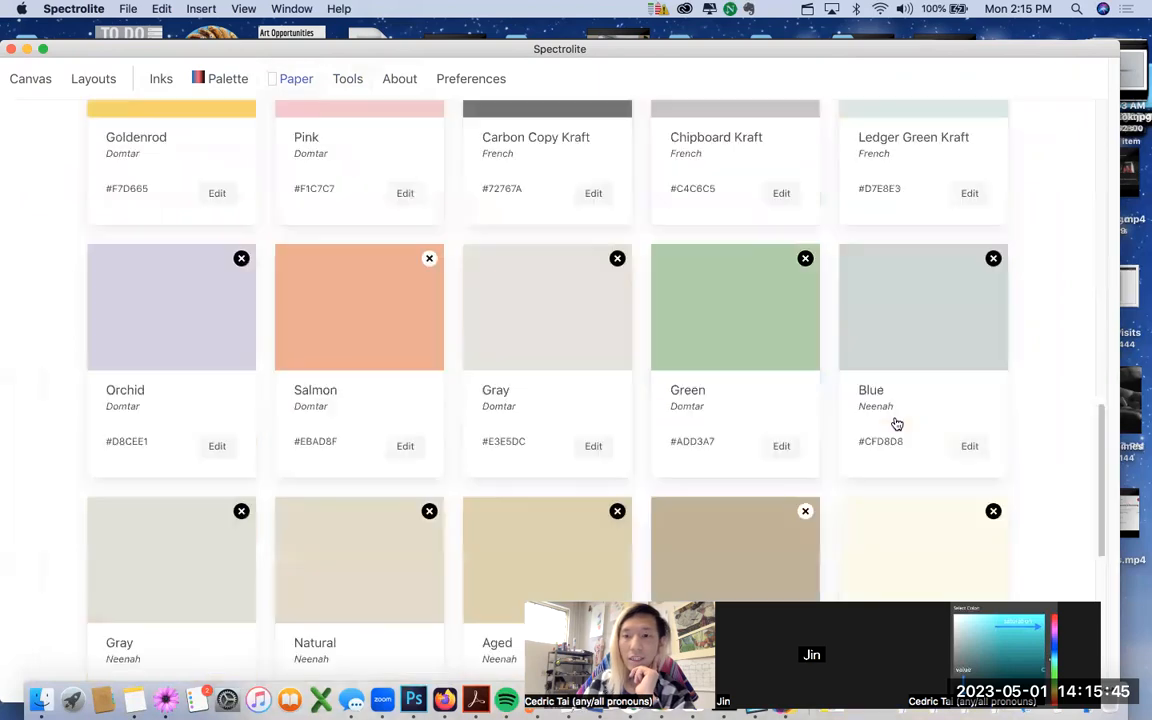
scroll(897, 424, "down", 2)
scroll(650, 386, "up", 5)
scroll(738, 337, "down", 5)
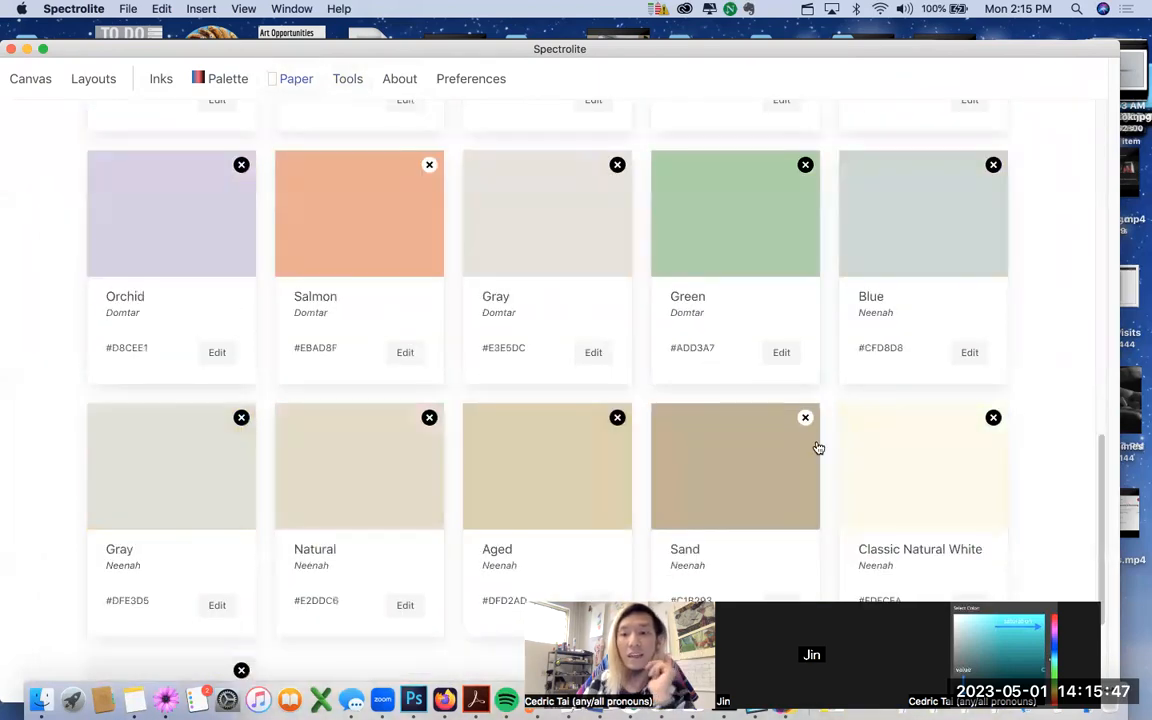
scroll(830, 445, "down", 4)
left_click(892, 285)
scroll(900, 250, "up", 5)
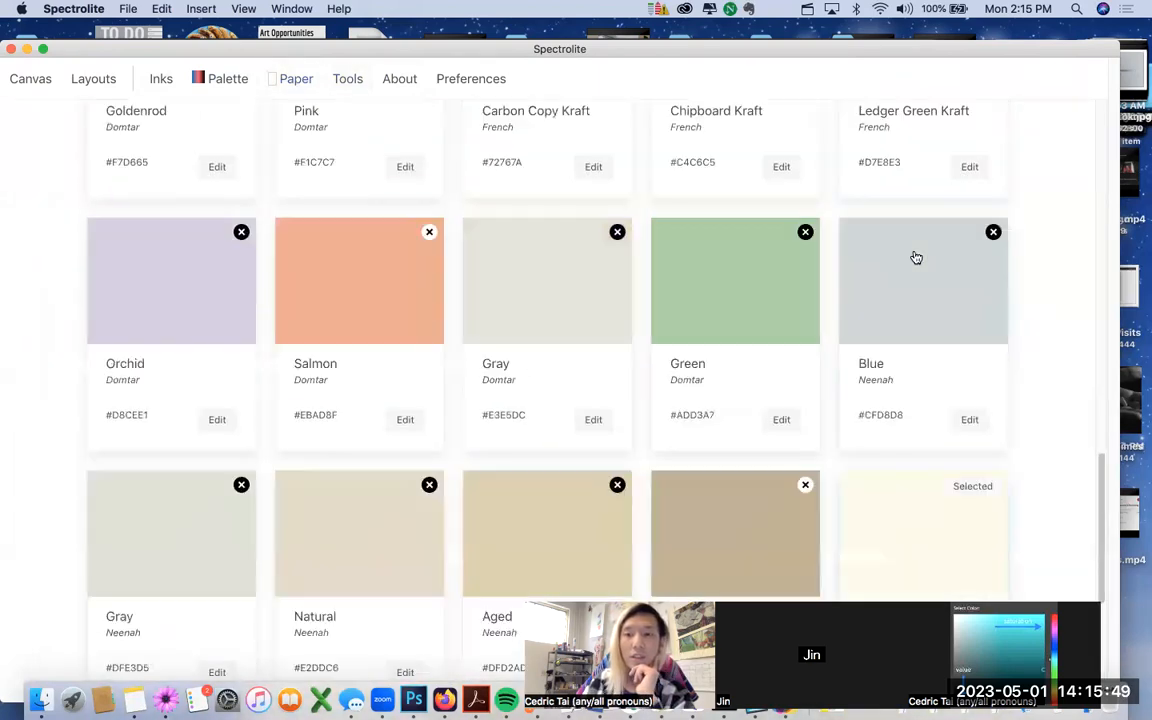
scroll(916, 262, "up", 10)
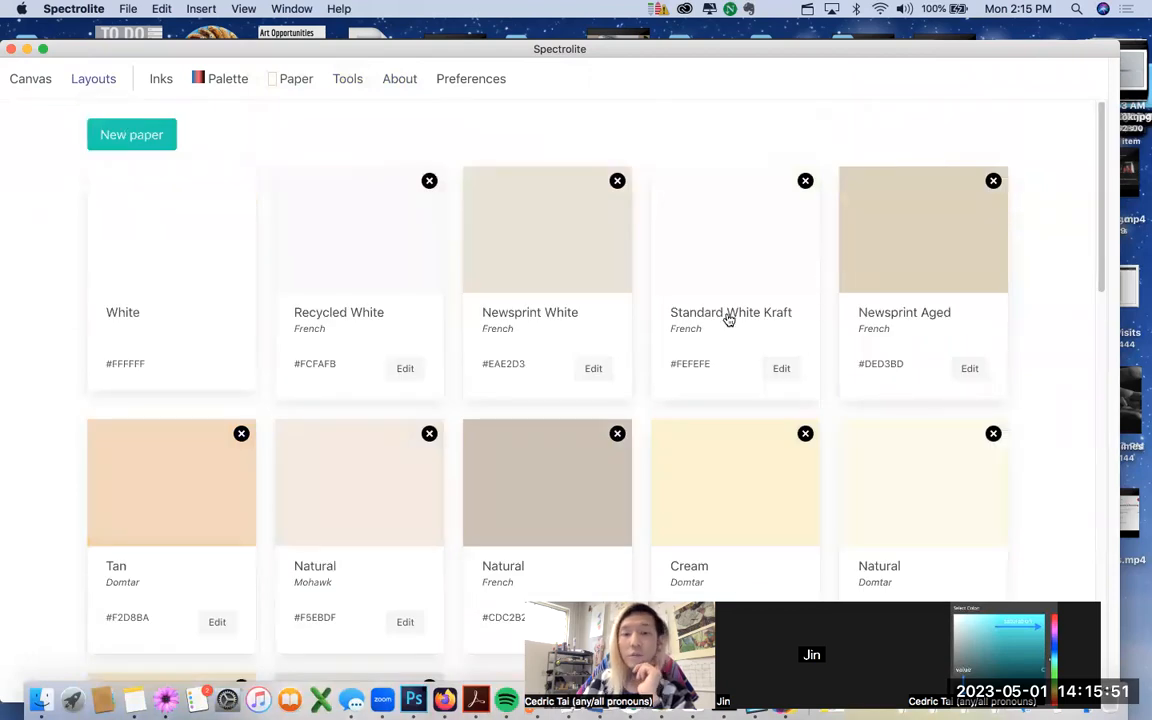
left_click(31, 83)
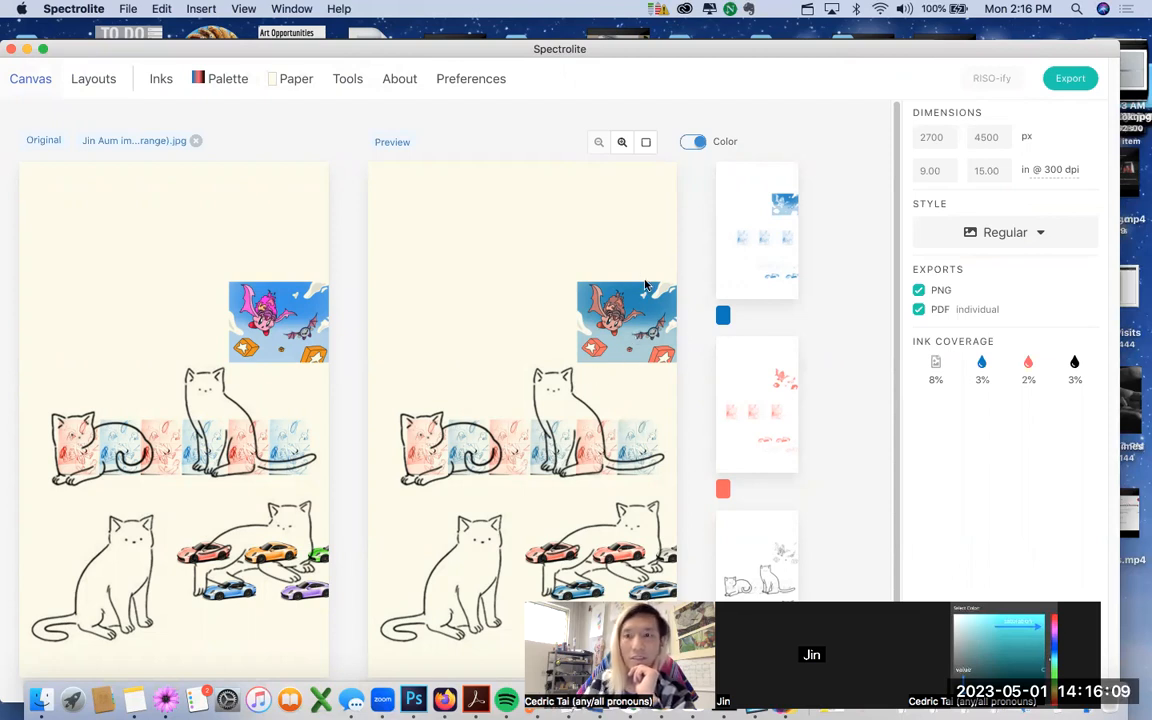
left_click(1081, 81)
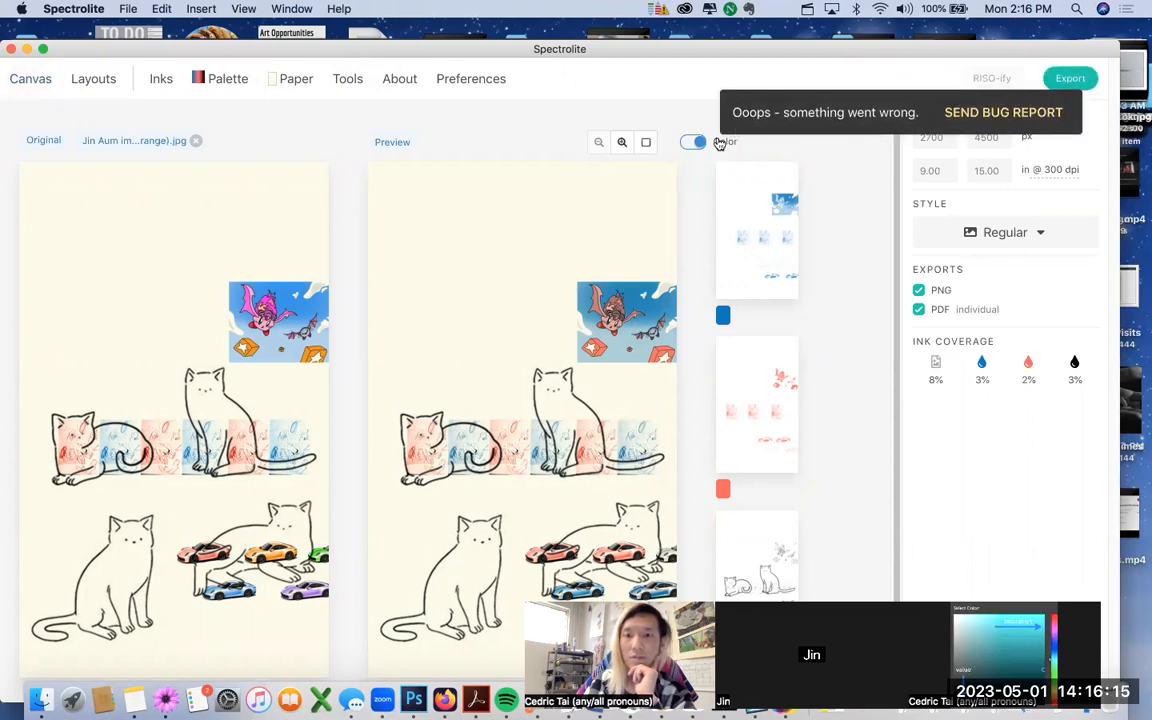
left_click(985, 113)
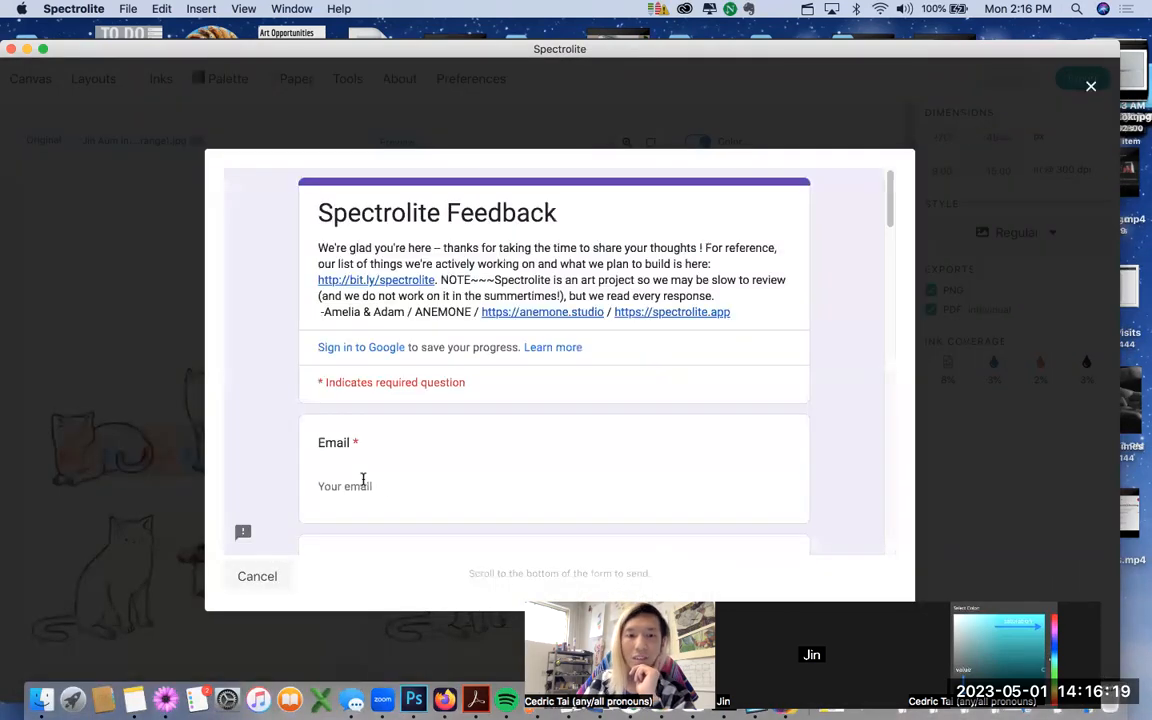
left_click(373, 482)
scroll(430, 383, "down", 15)
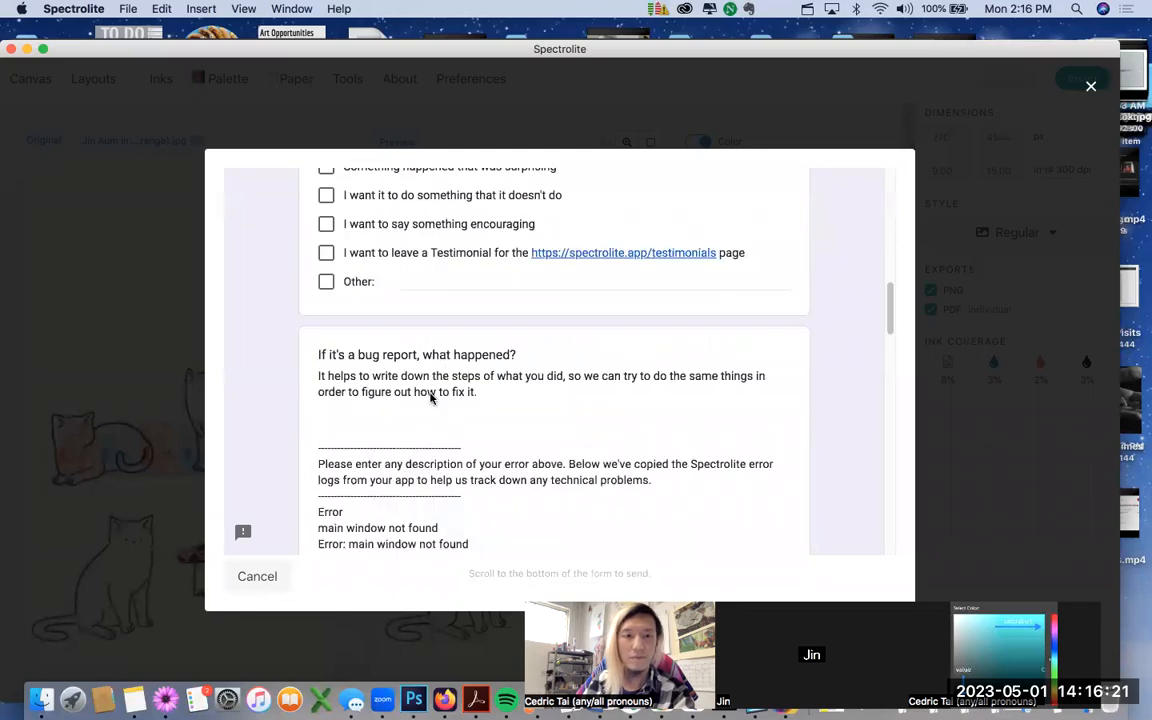
left_click(258, 576)
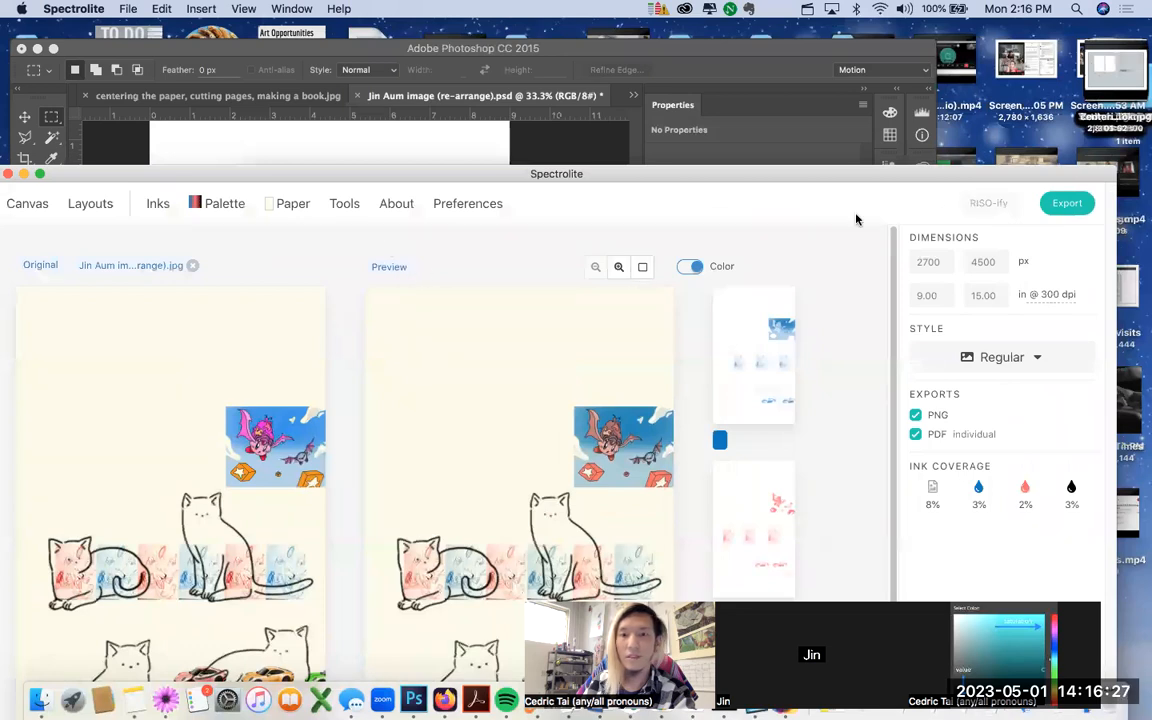
Step: Export the separations to Week 13, replacing 're-arrange' in the file name with 'Red and Blue and Black'
left_click(1059, 205)
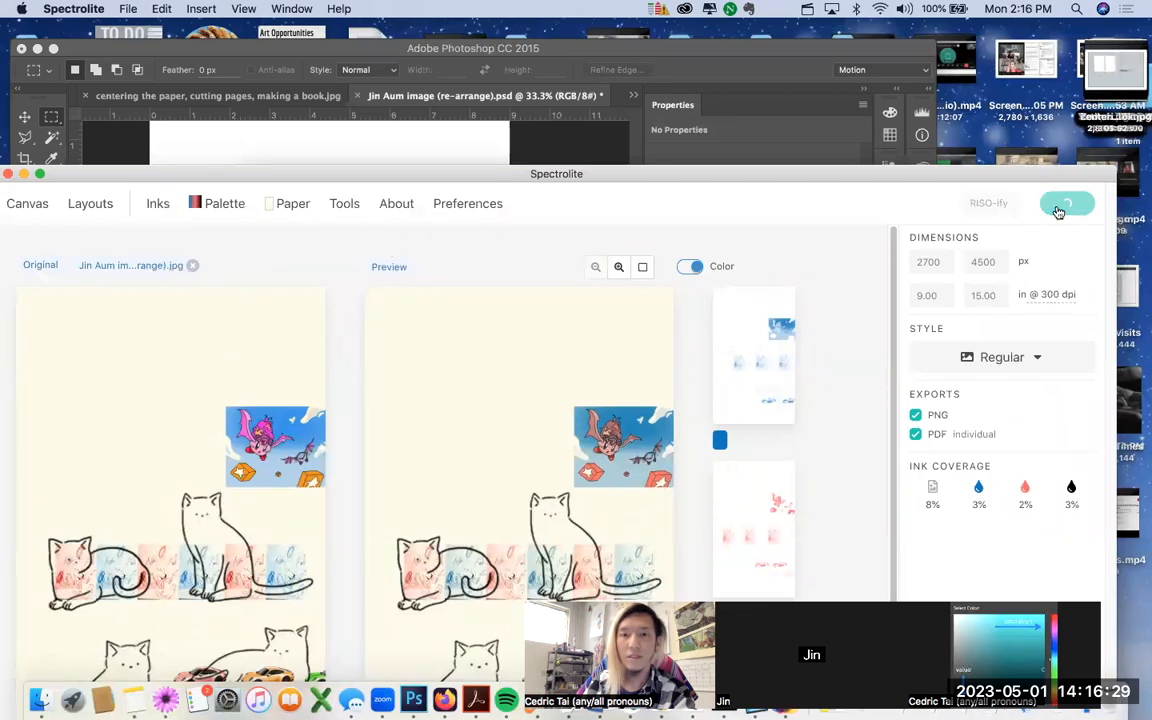
left_click(585, 206)
left_click_drag(605, 205, 551, 205)
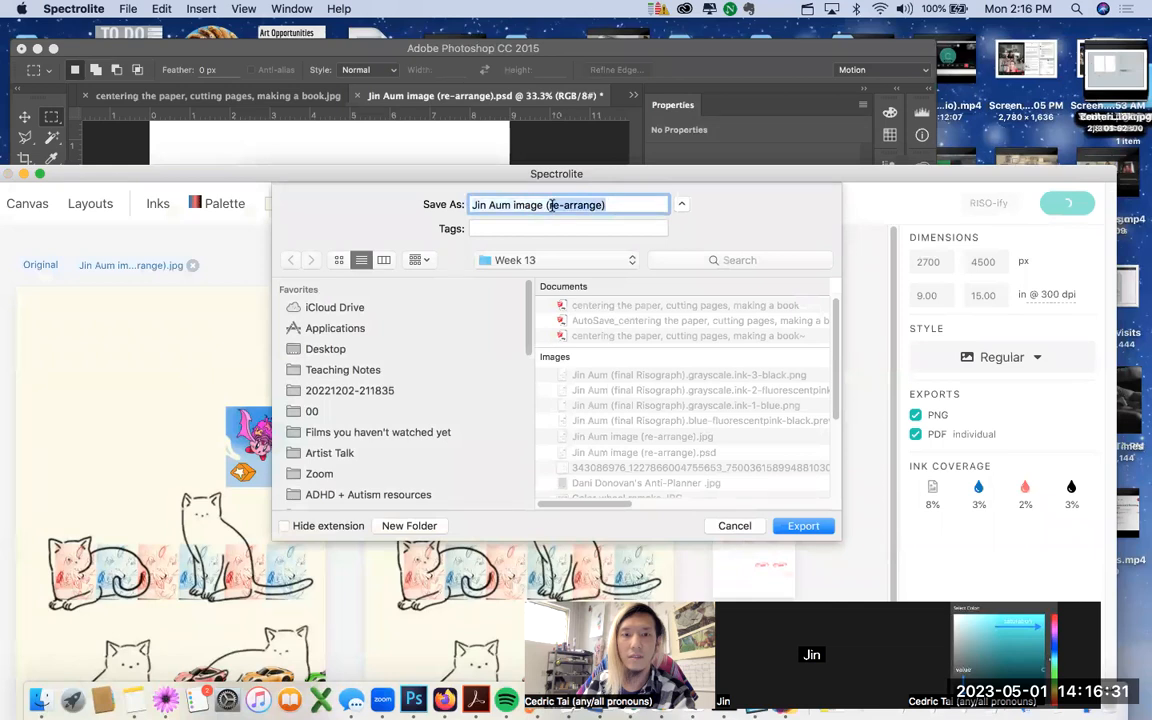
type("Red and Blue and Black")
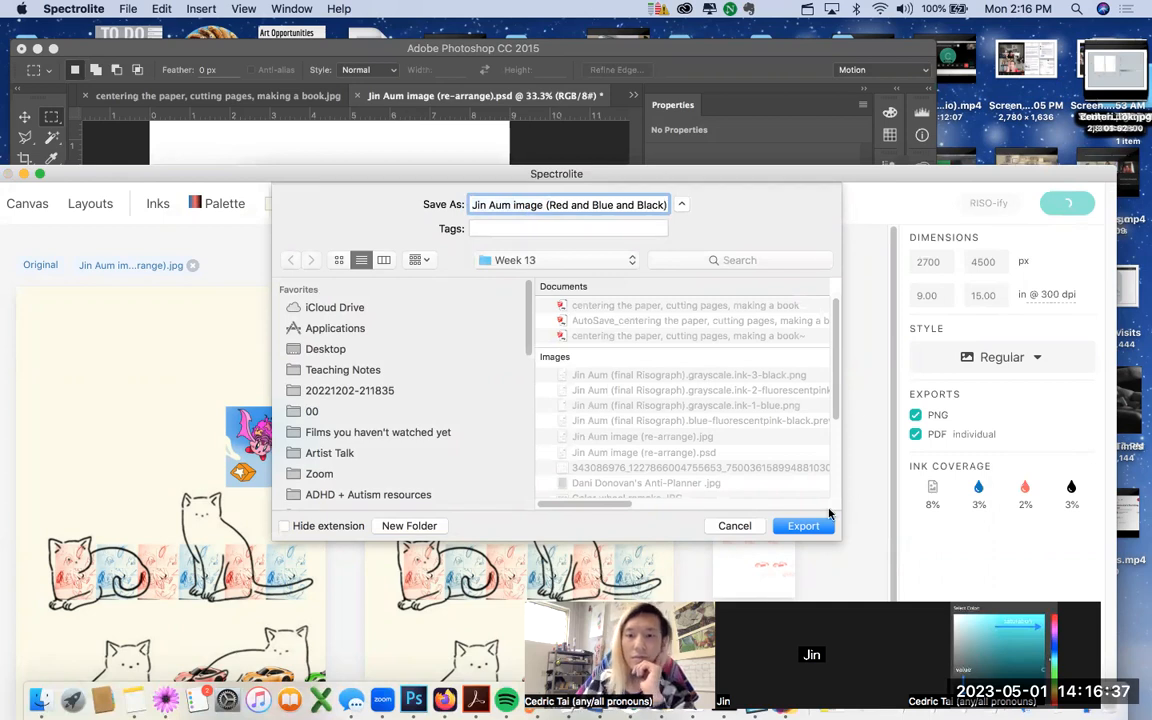
left_click(826, 519)
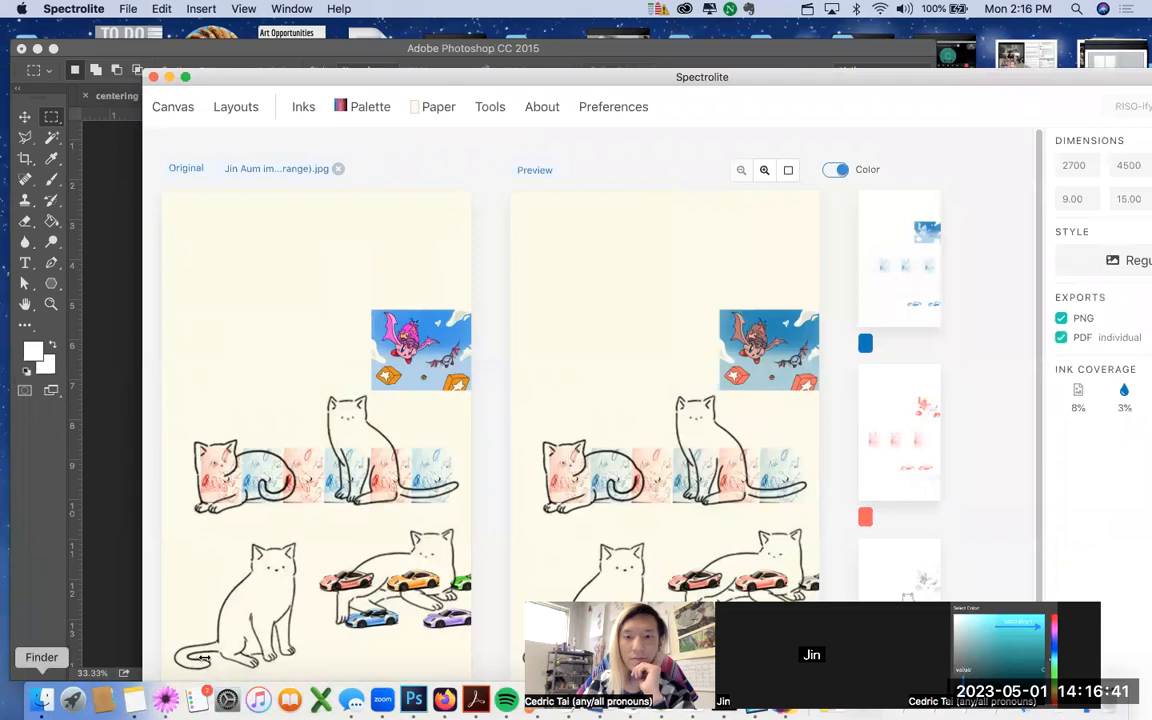
left_click(185, 77)
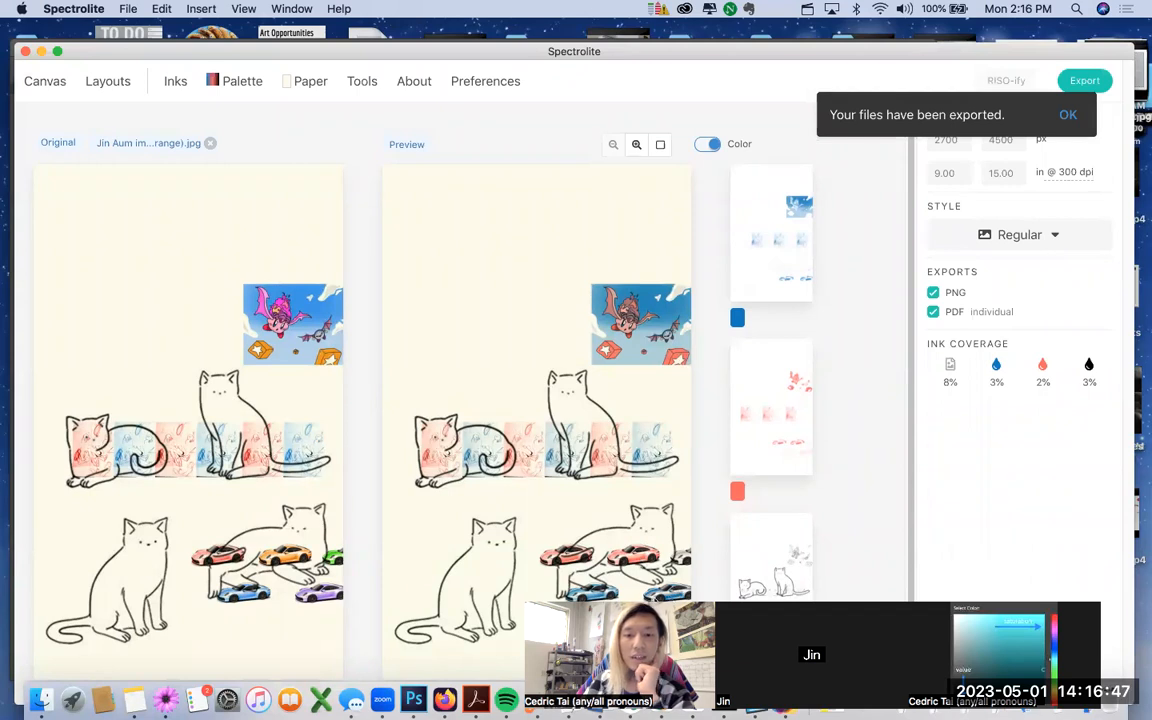
left_click(1066, 116)
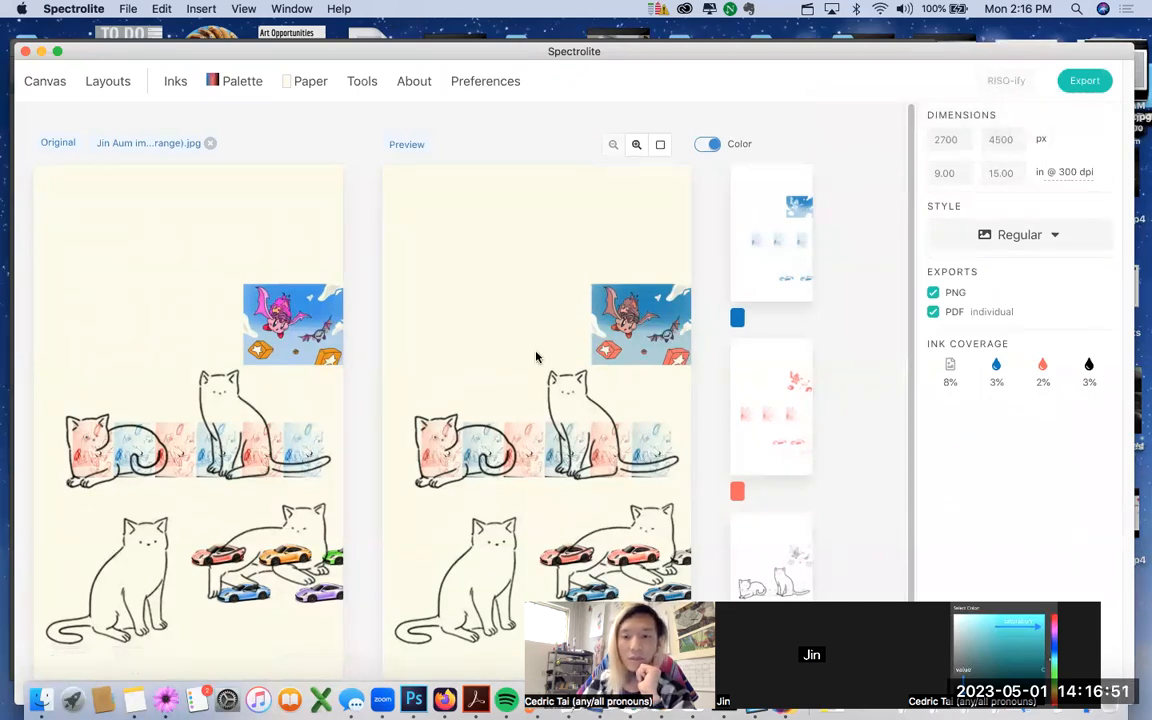
Step: Go to the Digit work folder in Google Drive and start a file upload
left_click(40, 699)
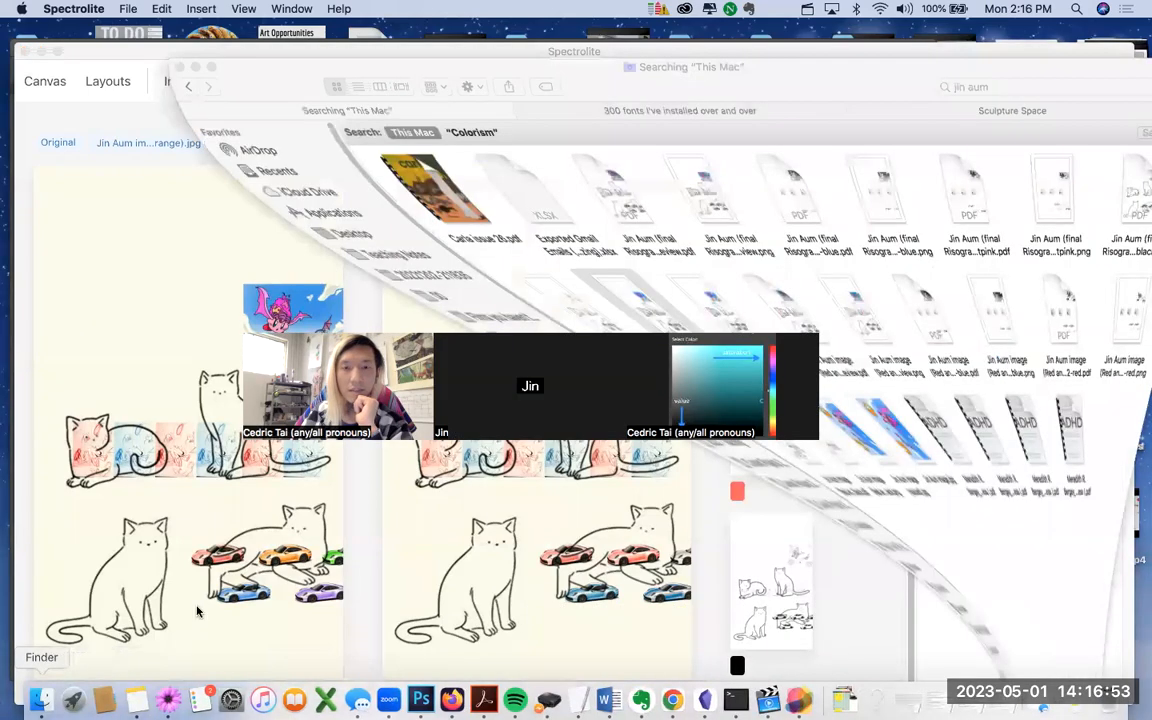
left_click(196, 444)
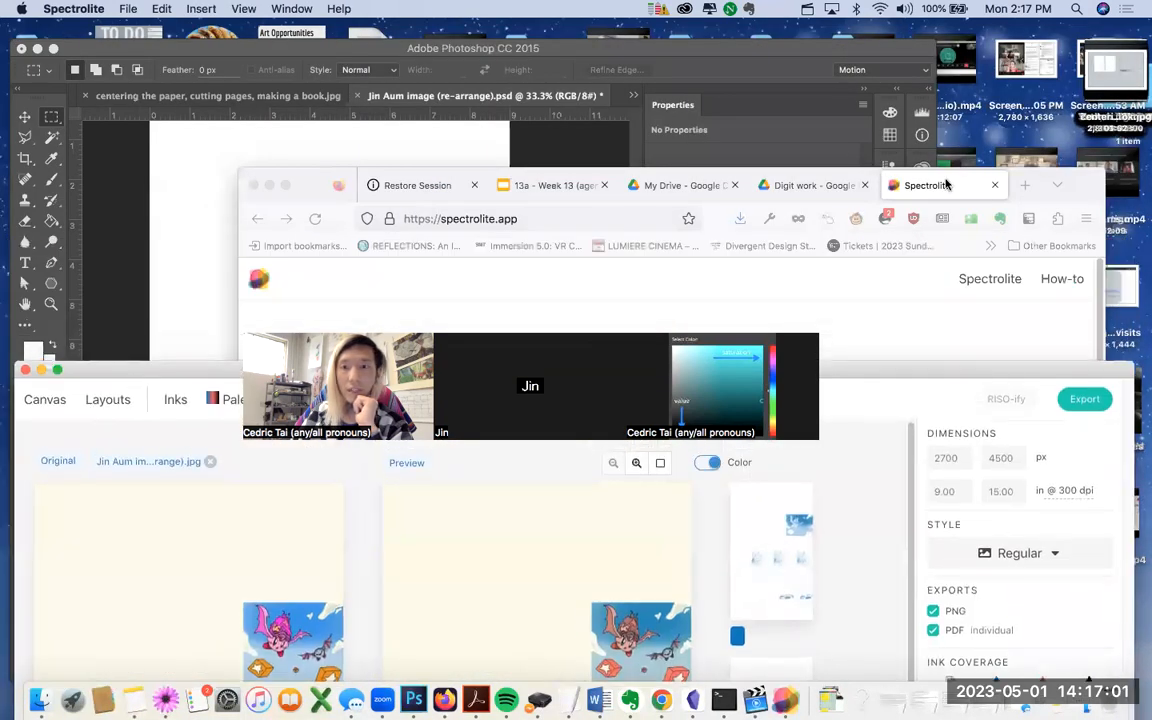
left_click(951, 185)
left_click(790, 186)
left_click_drag(281, 172, 161, 62)
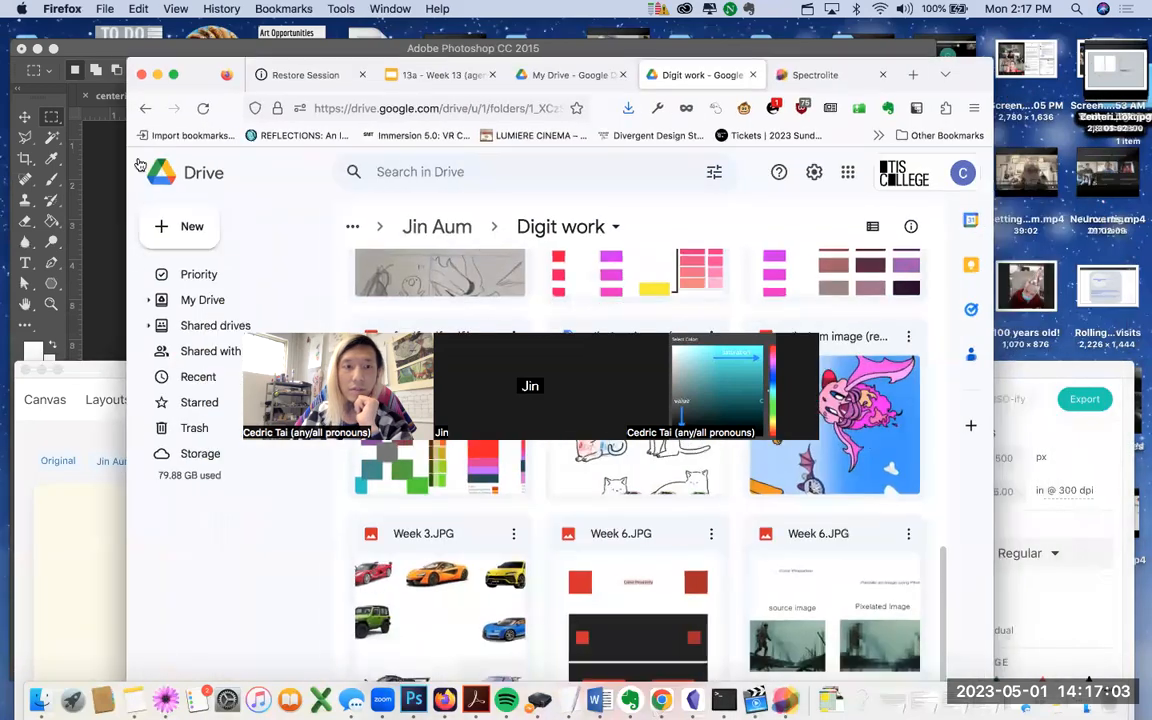
left_click(165, 229)
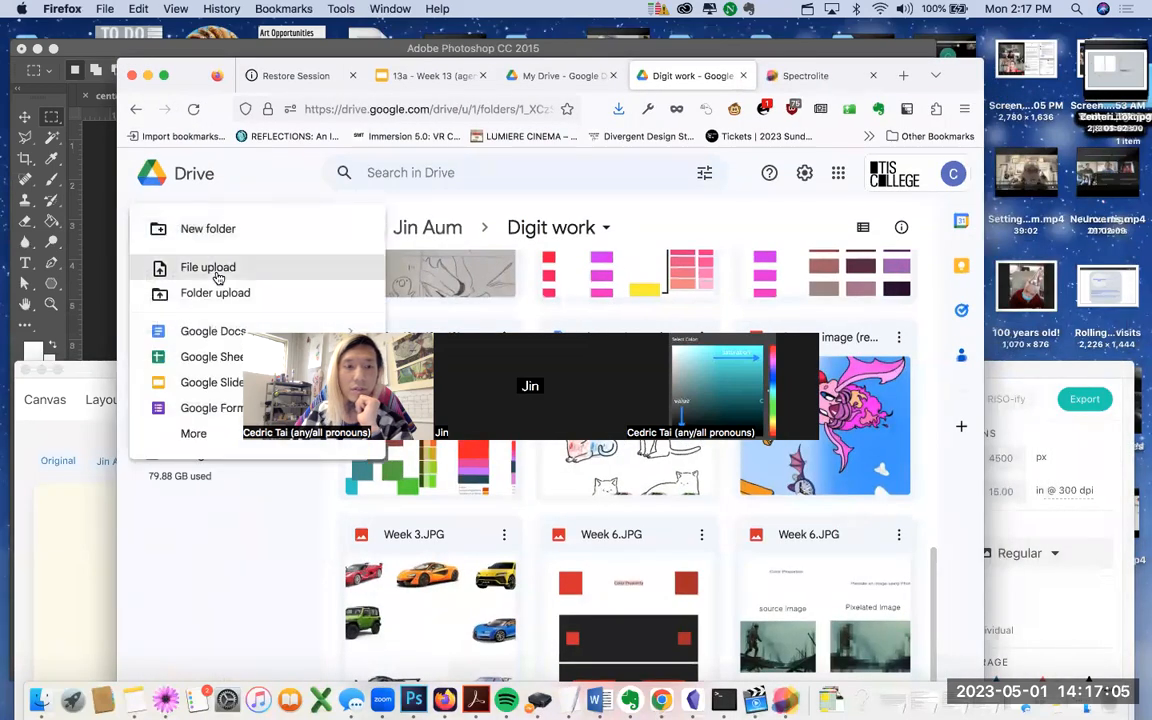
left_click(214, 266)
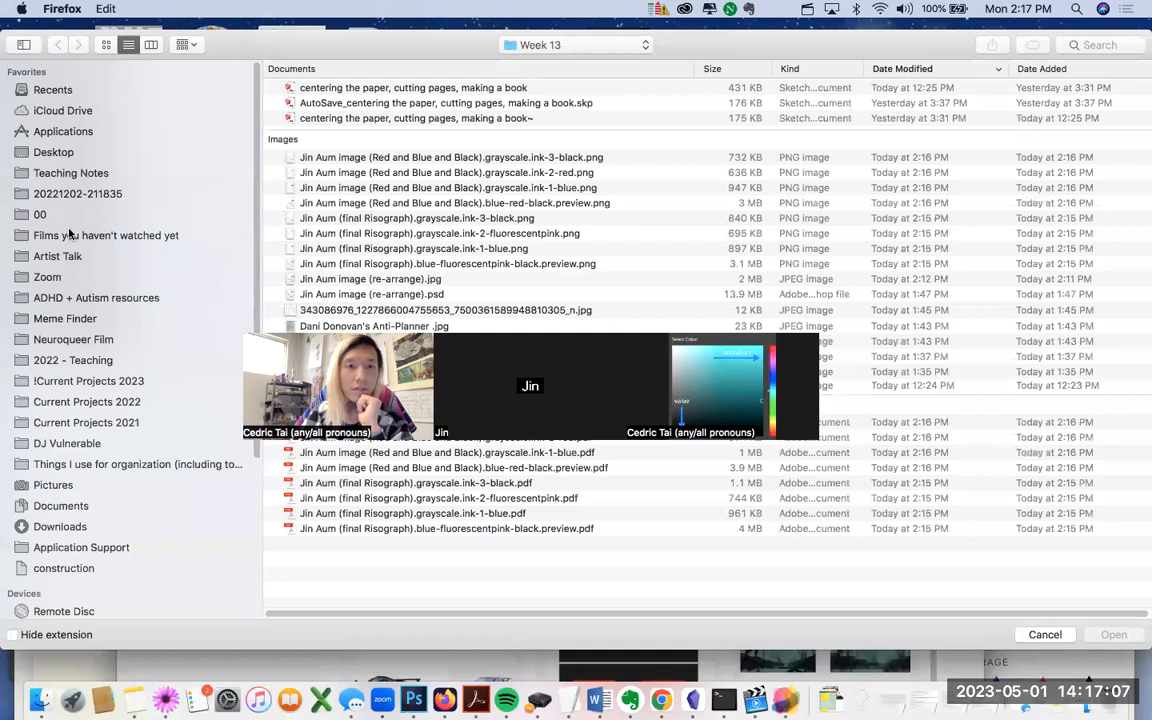
Step: Select the four Red and Blue and Black PNGs and four PDFs and upload them
left_click_drag(498, 160, 575, 197)
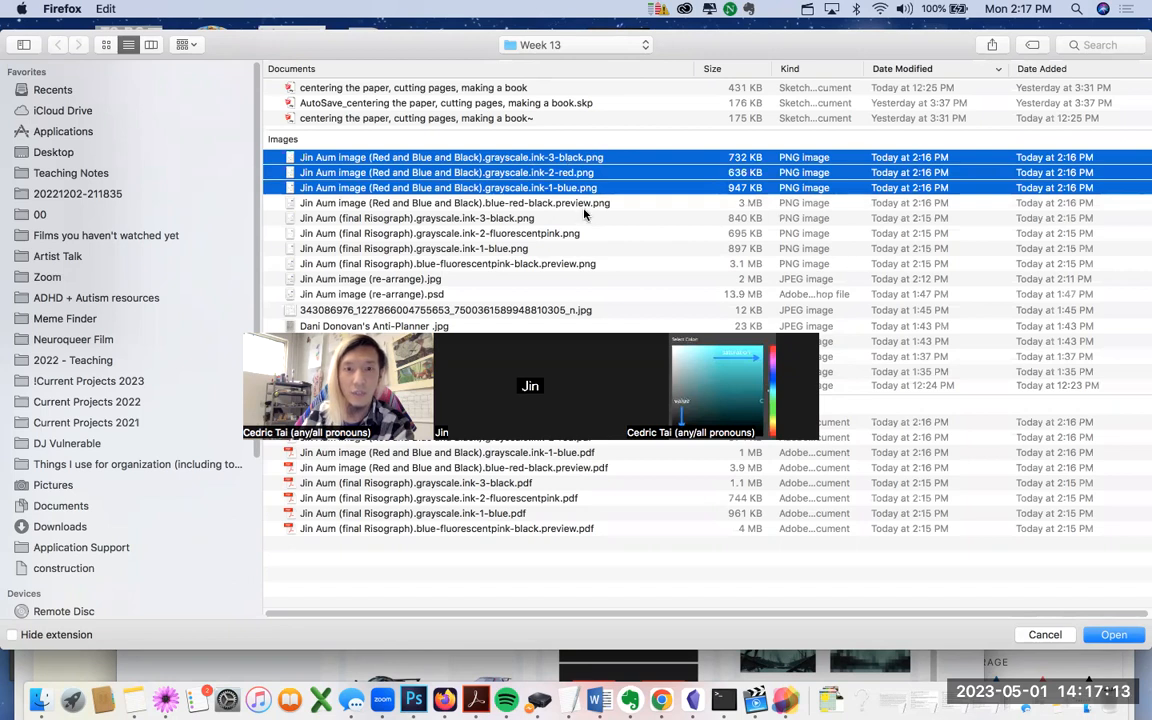
left_click(600, 204, "shift")
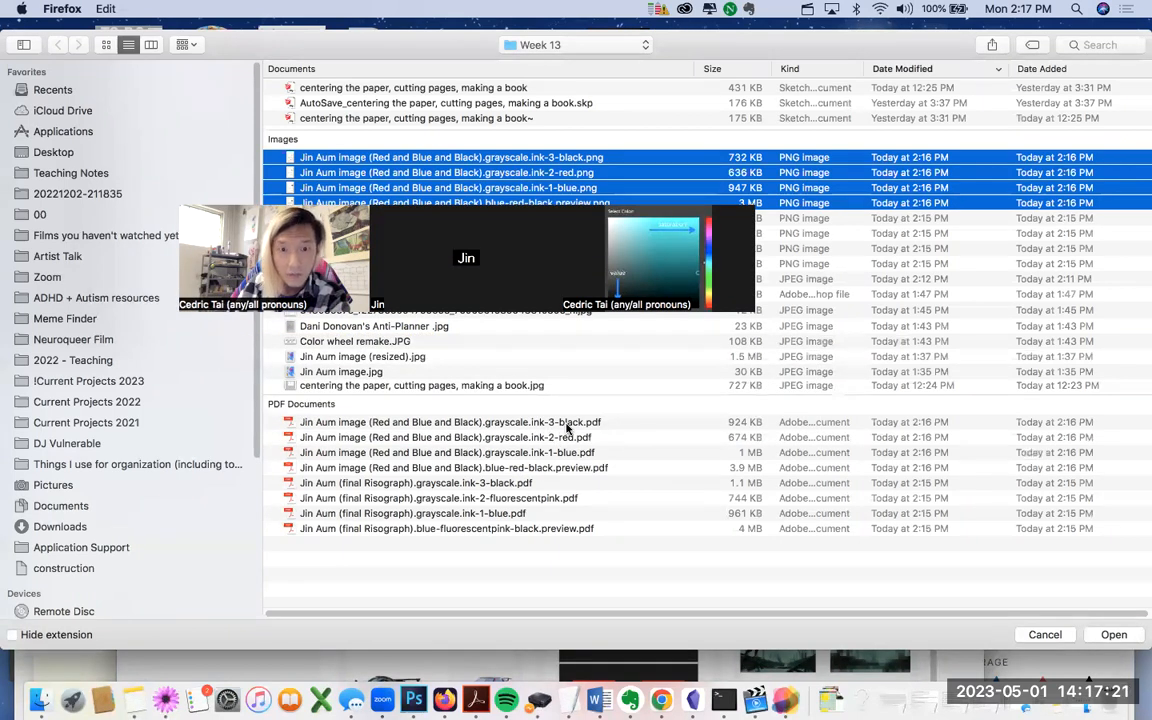
left_click(565, 422, "super")
left_click(570, 437, "super")
left_click(574, 455, "super")
left_click(576, 468, "super")
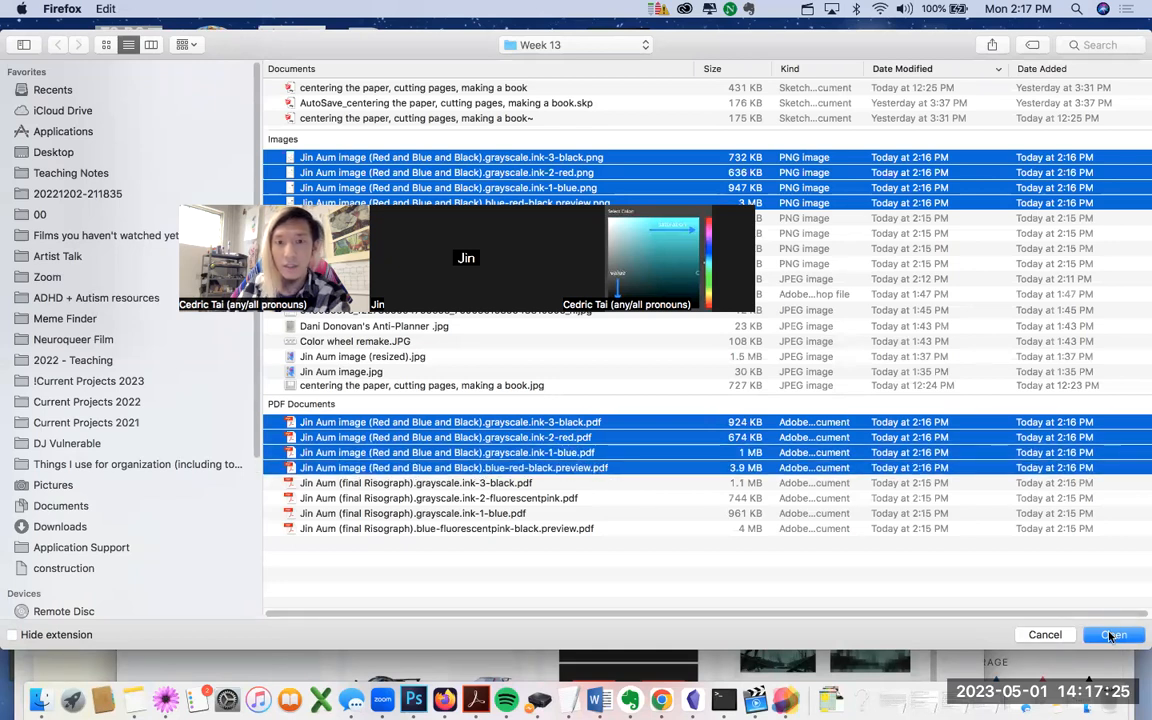
left_click(1112, 635)
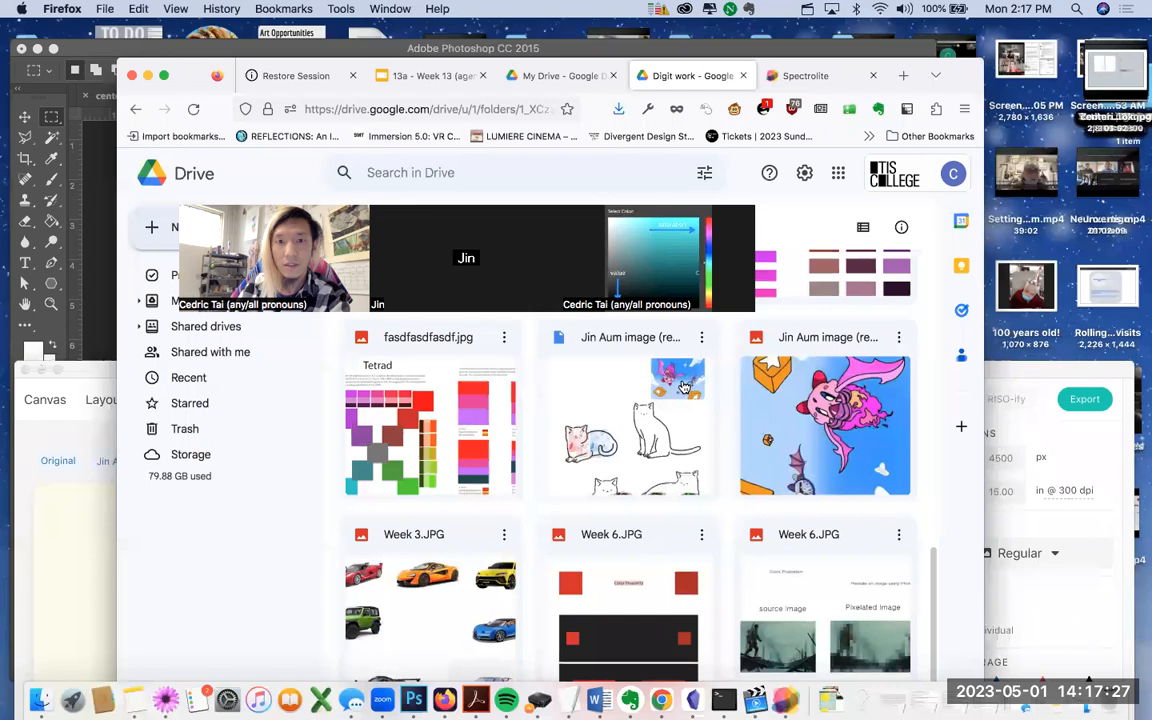